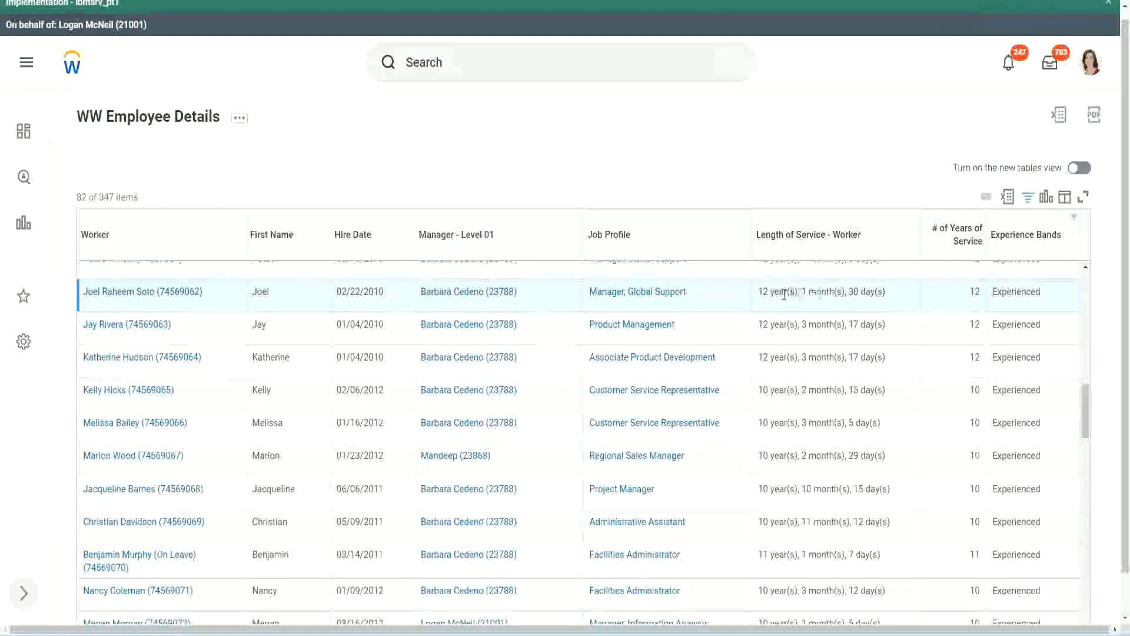
Compare the Length of Service text with the # of Years of Service value in the Manager, Global Support row.
{"action": "left_click_drag", "start_coordinate": [758, 292], "coordinate": [764, 293]}
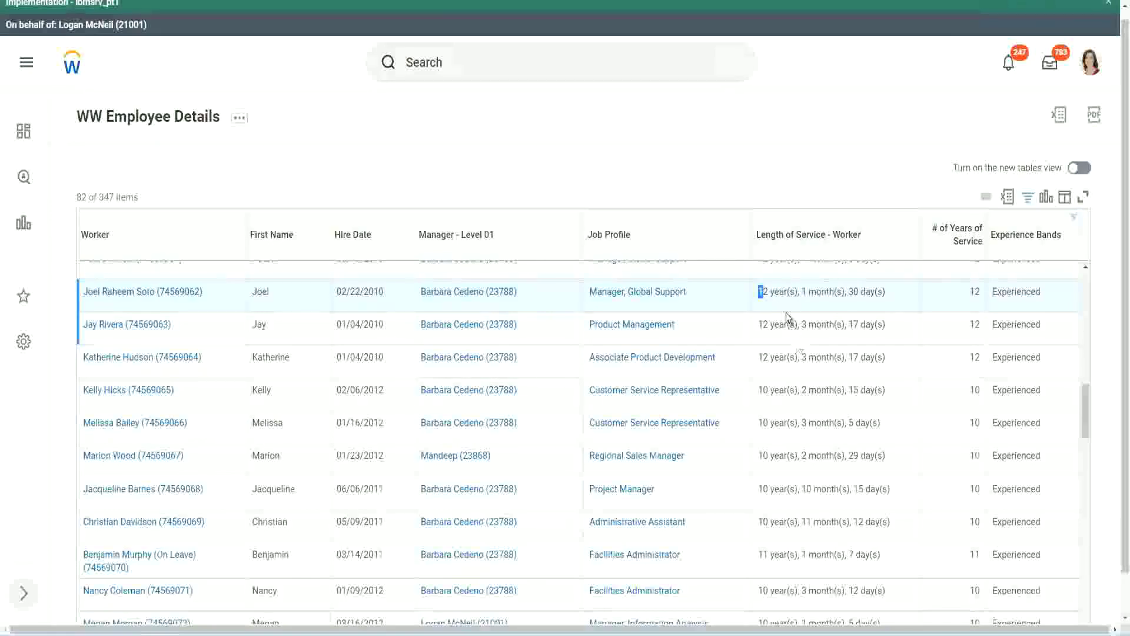
{"action": "left_click", "coordinate": [797, 292]}
{"action": "double_click", "coordinate": [761, 292]}
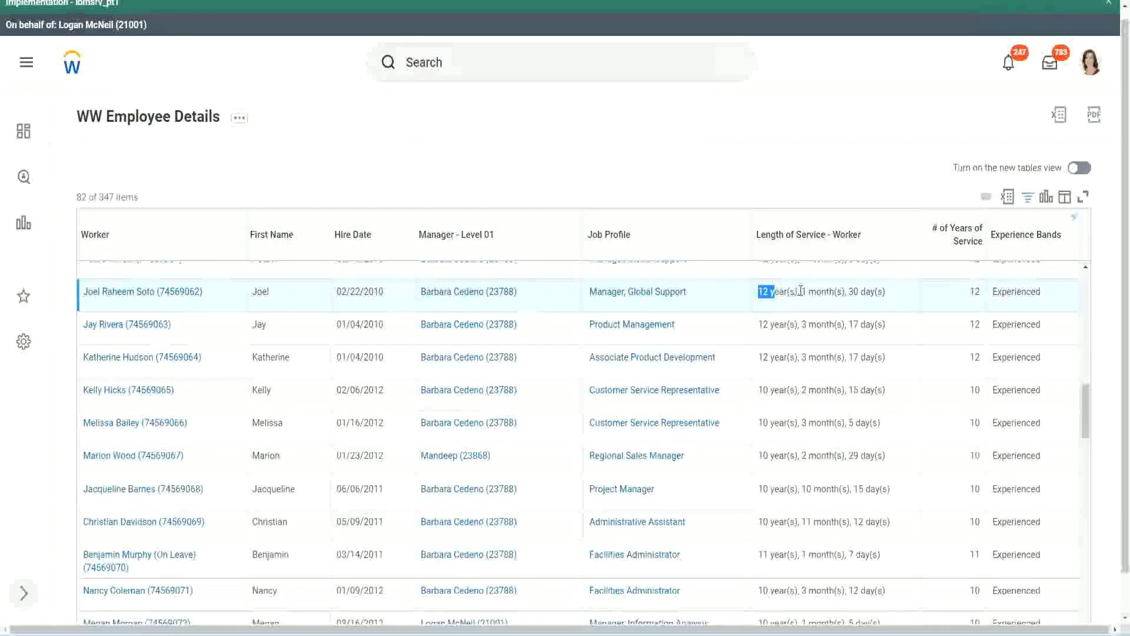
{"action": "double_click", "coordinate": [804, 292]}
{"action": "double_click", "coordinate": [854, 291]}
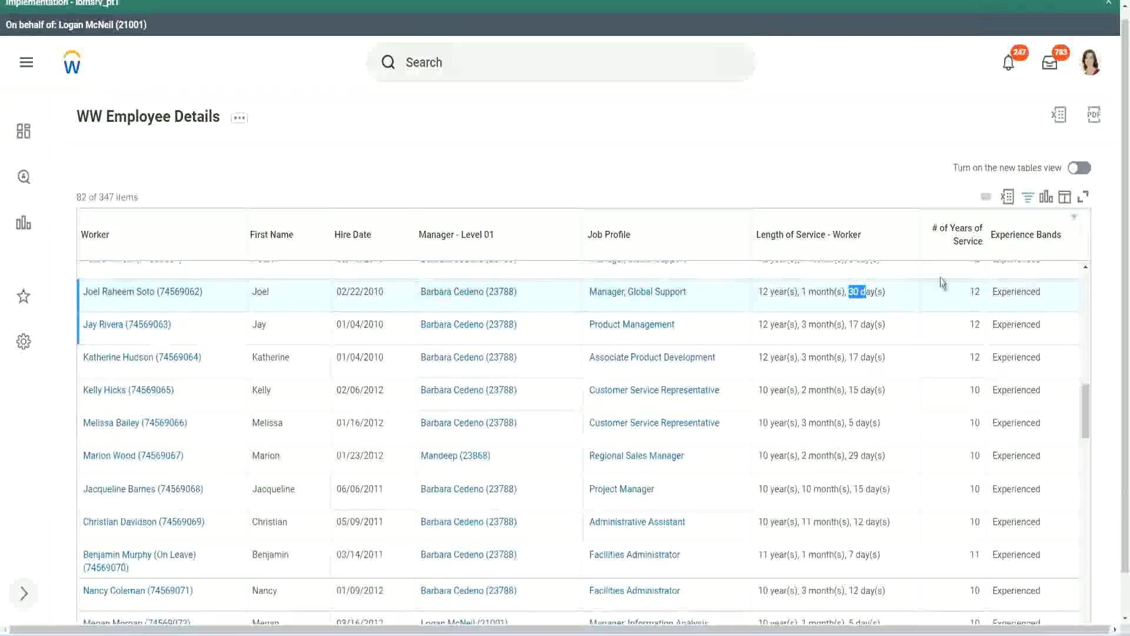
{"action": "double_click", "coordinate": [975, 292]}
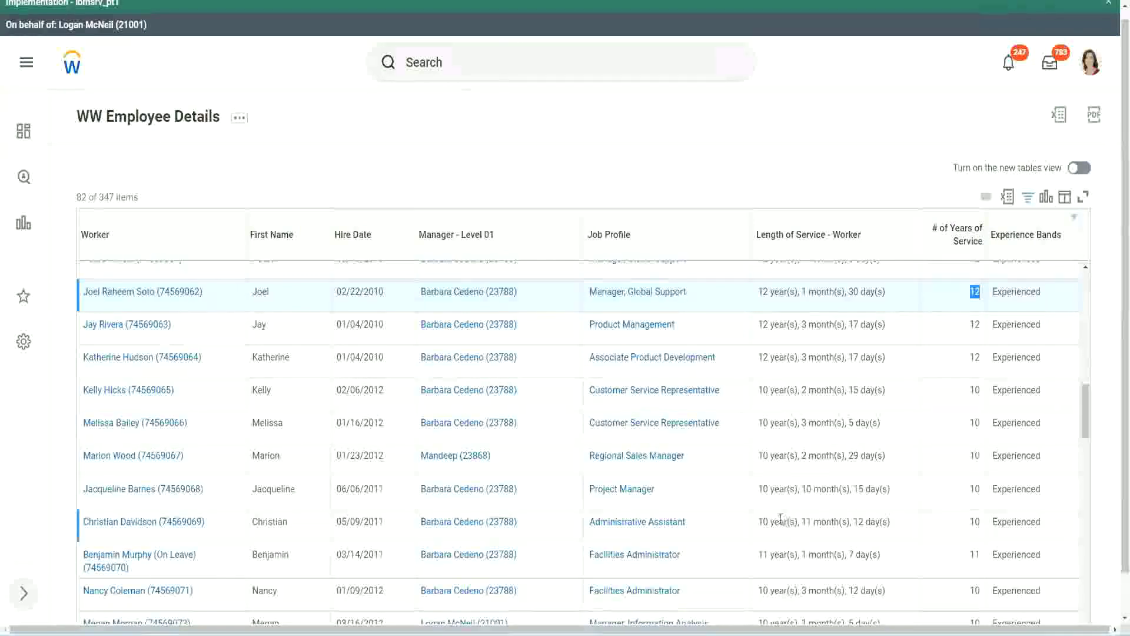
Compare the years, months and days of service with the # of Years of Service value in the Administrative Assistant row.
{"action": "left_click", "coordinate": [778, 522]}
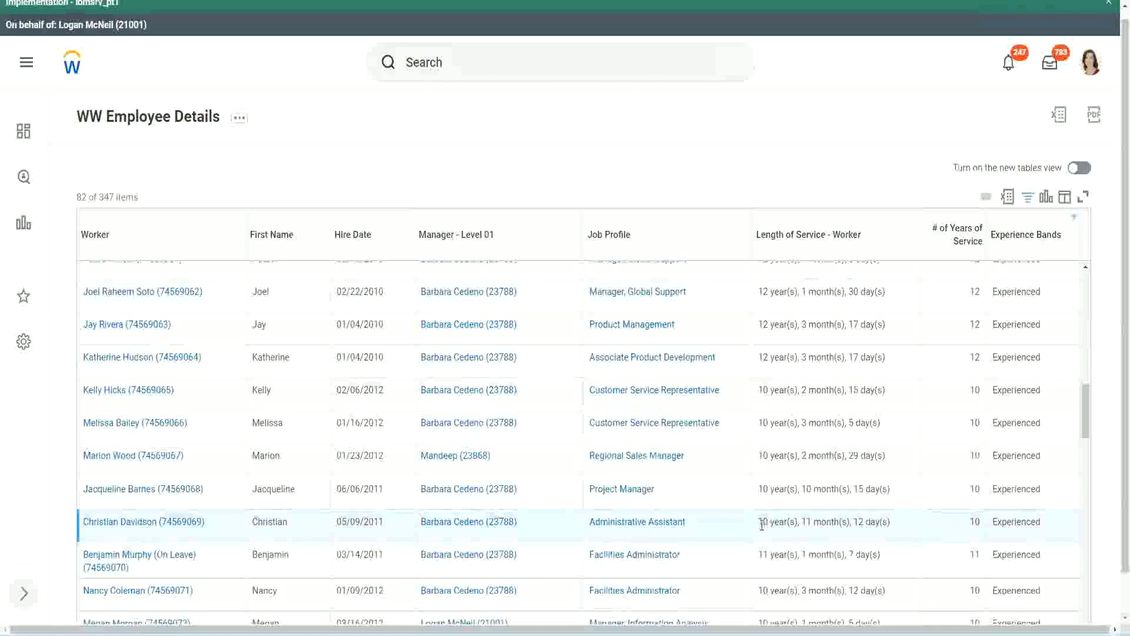
{"action": "double_click", "coordinate": [811, 520]}
{"action": "double_click", "coordinate": [860, 521]}
{"action": "left_click", "coordinate": [878, 522]}
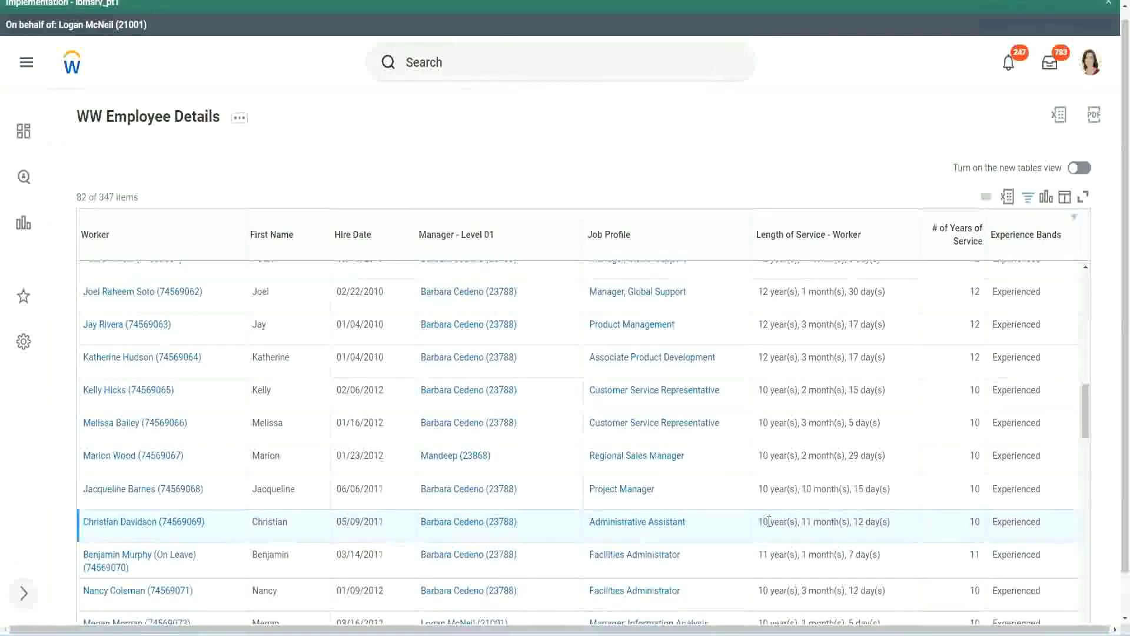
{"action": "double_click", "coordinate": [974, 522]}
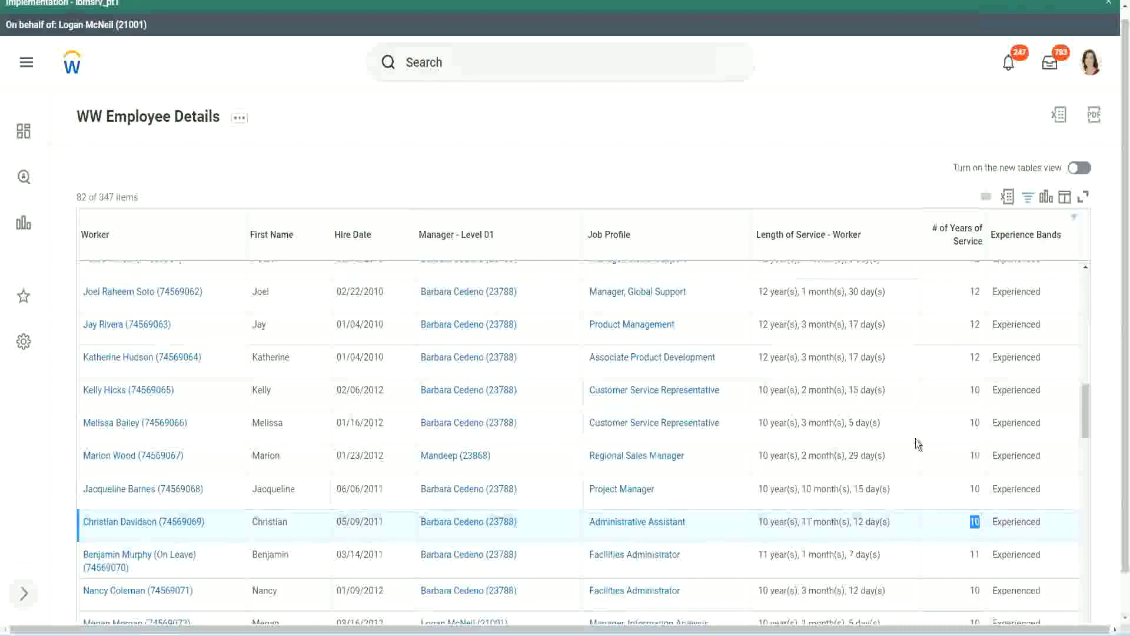
{"action": "left_click", "coordinate": [972, 372]}
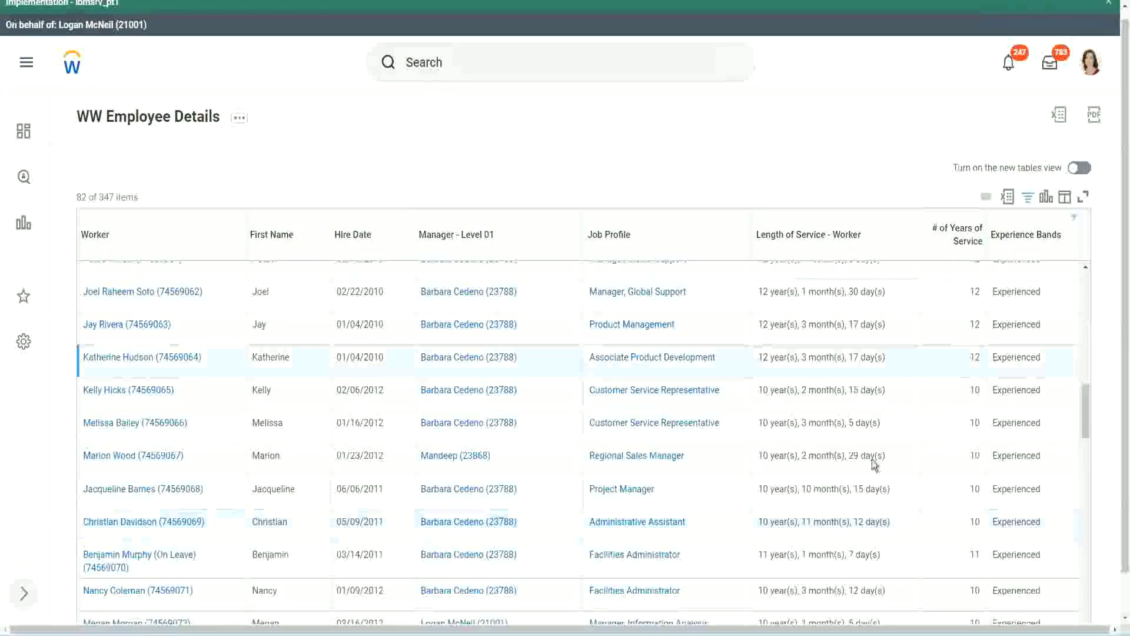
{"action": "double_click", "coordinate": [765, 521]}
{"action": "left_click", "coordinate": [853, 518]}
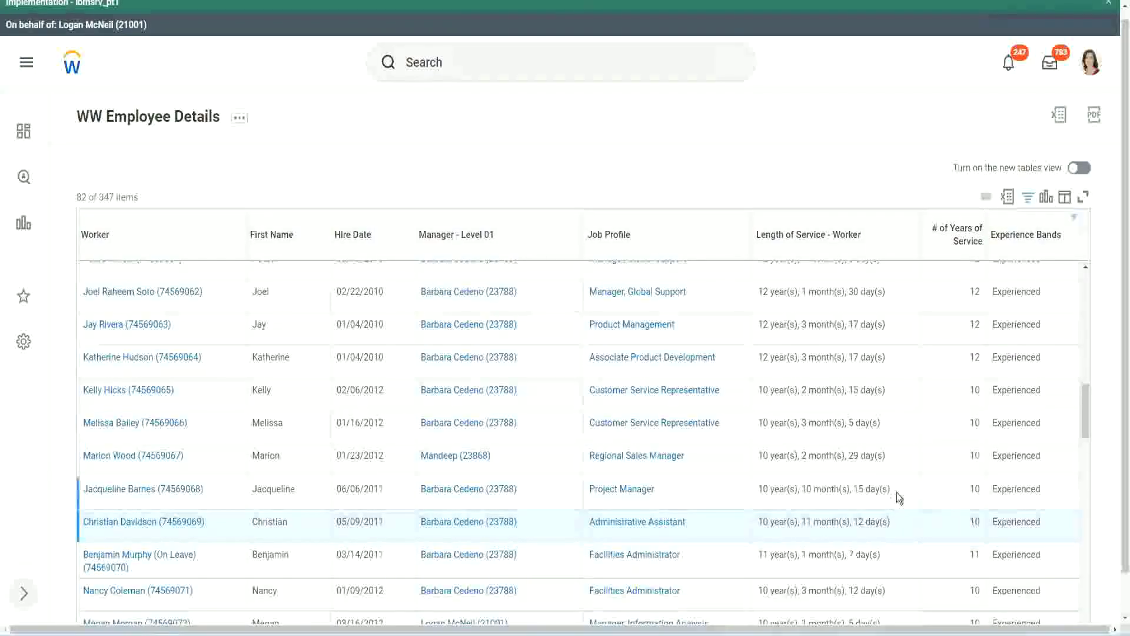
Recheck length of service against years of service for the Manager, Global Support, Administrative Assistant and Project Manager rows.
{"action": "double_click", "coordinate": [976, 291]}
{"action": "left_click_drag", "start_coordinate": [759, 292], "coordinate": [903, 291]}
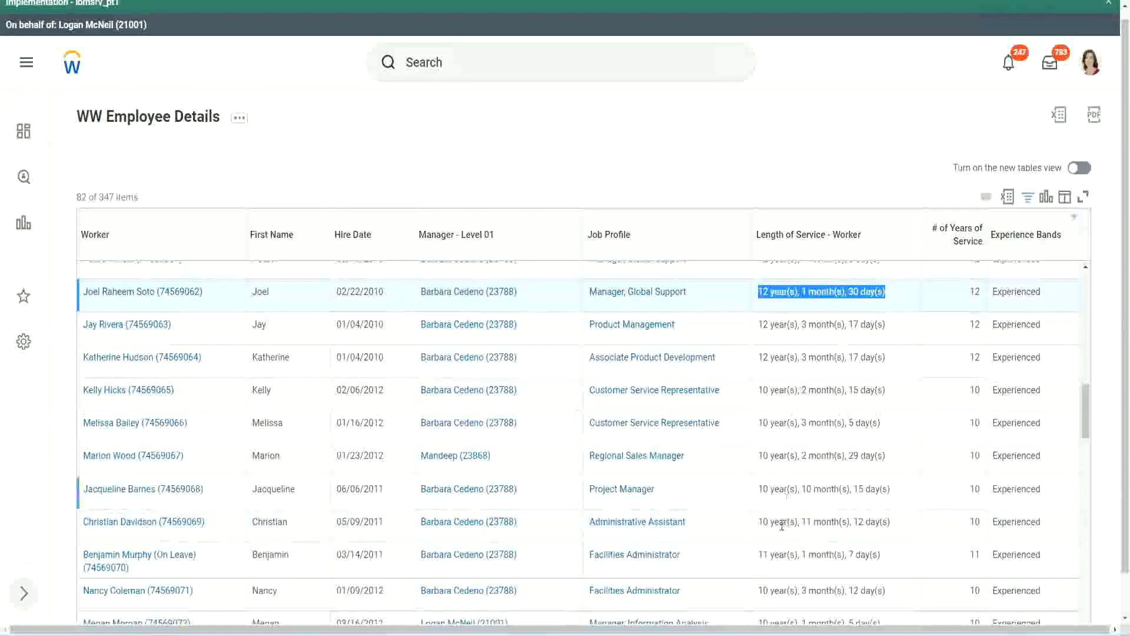
{"action": "left_click", "coordinate": [878, 520]}
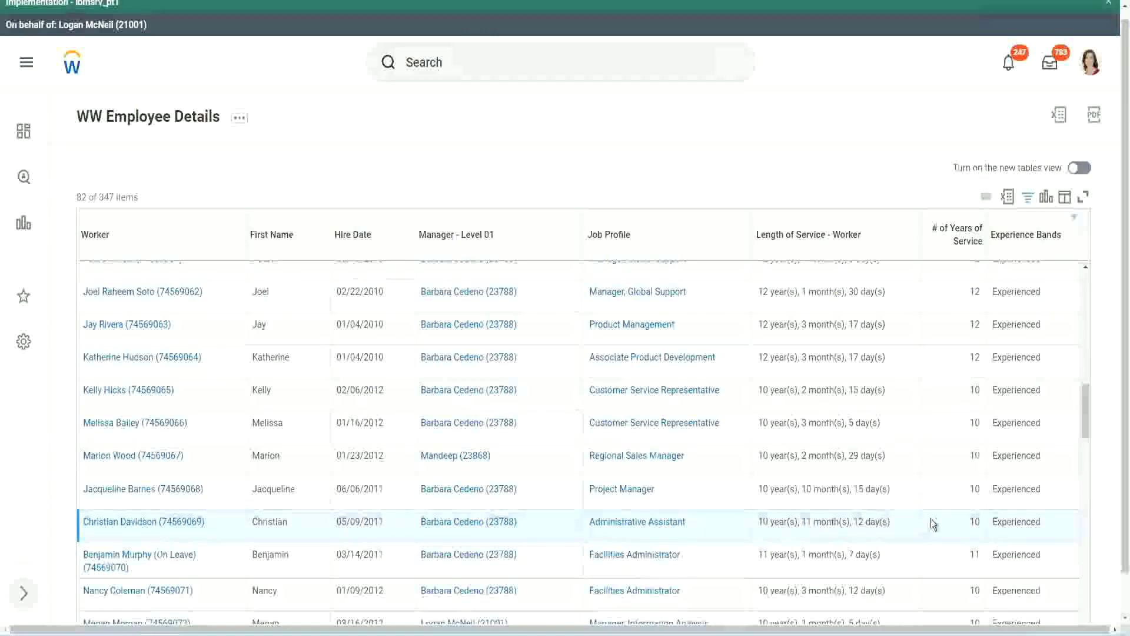
{"action": "double_click", "coordinate": [972, 520]}
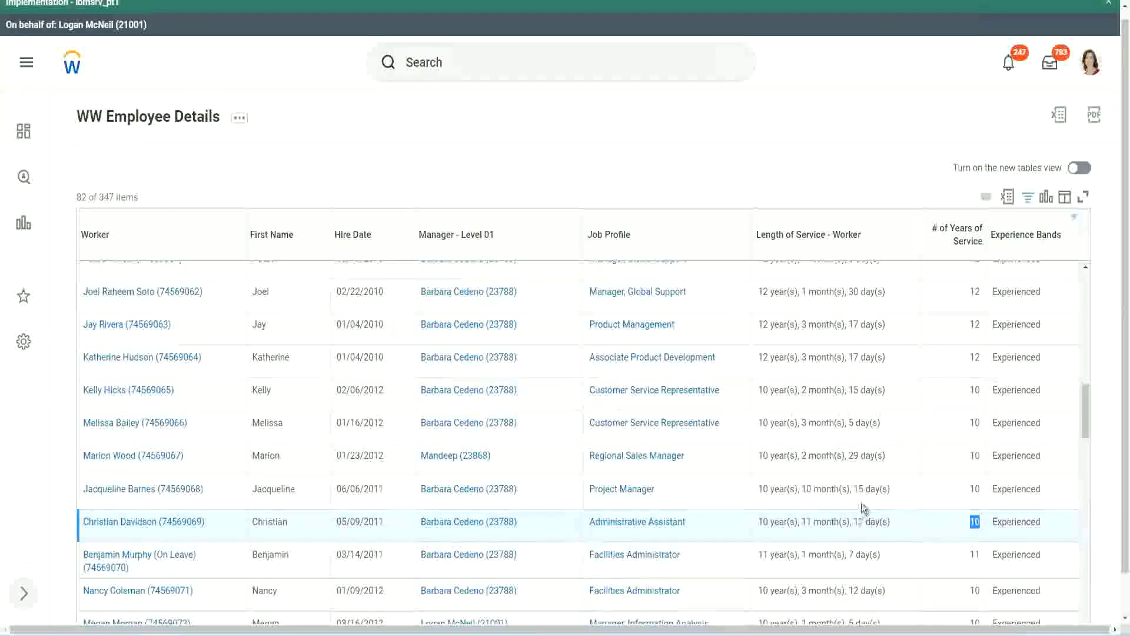
{"action": "left_click", "coordinate": [933, 525]}
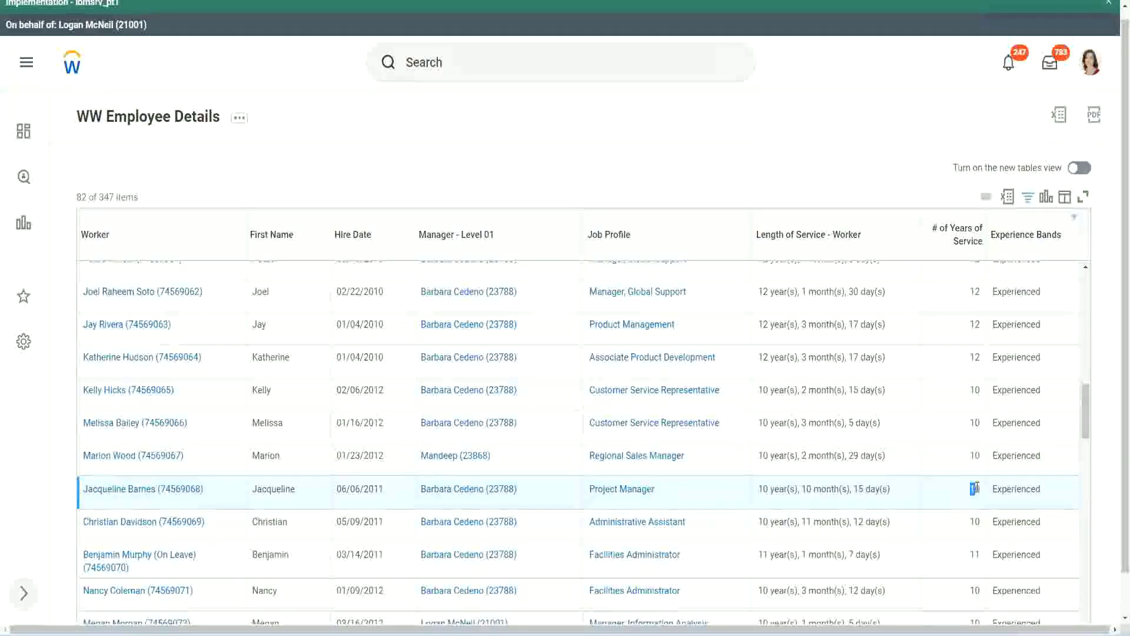
{"action": "double_click", "coordinate": [806, 489]}
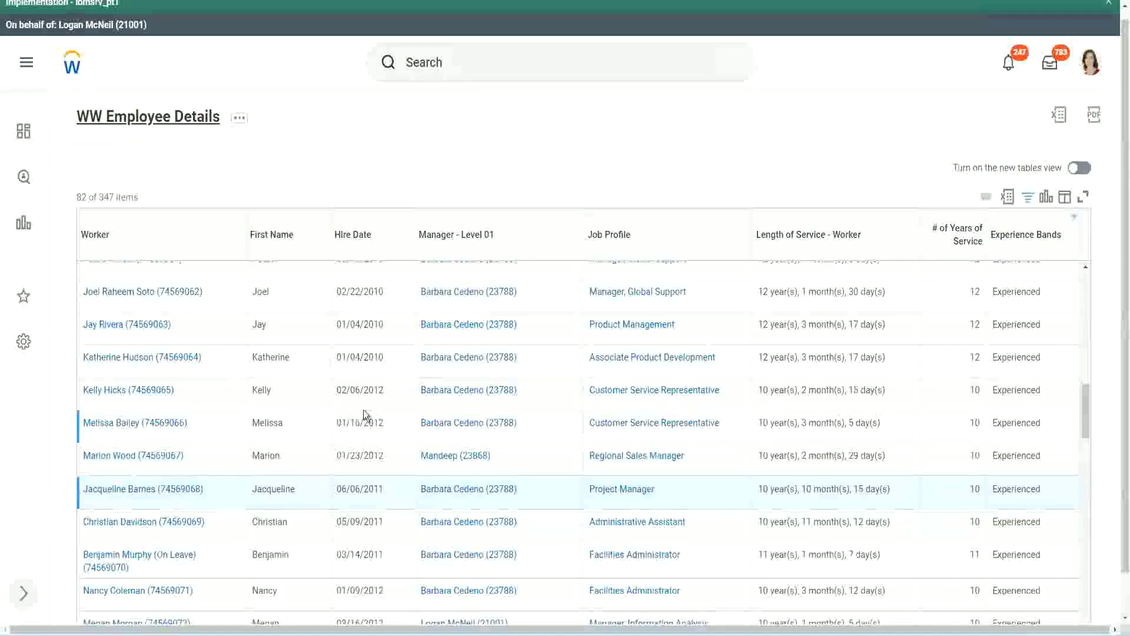
Open the Experience Bands calculated field from the report definition in a new tab and view its conditions and return values.
{"action": "scroll", "coordinate": [363, 410], "scroll_direction": "down", "scroll_amount": 5}
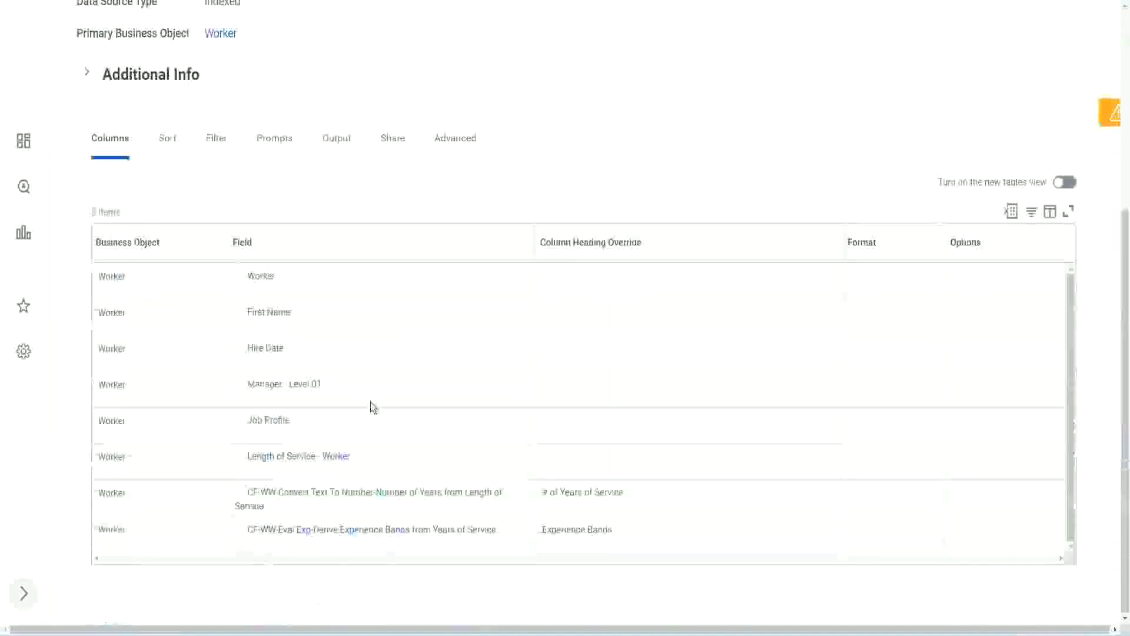
{"action": "right_click", "coordinate": [308, 536]}
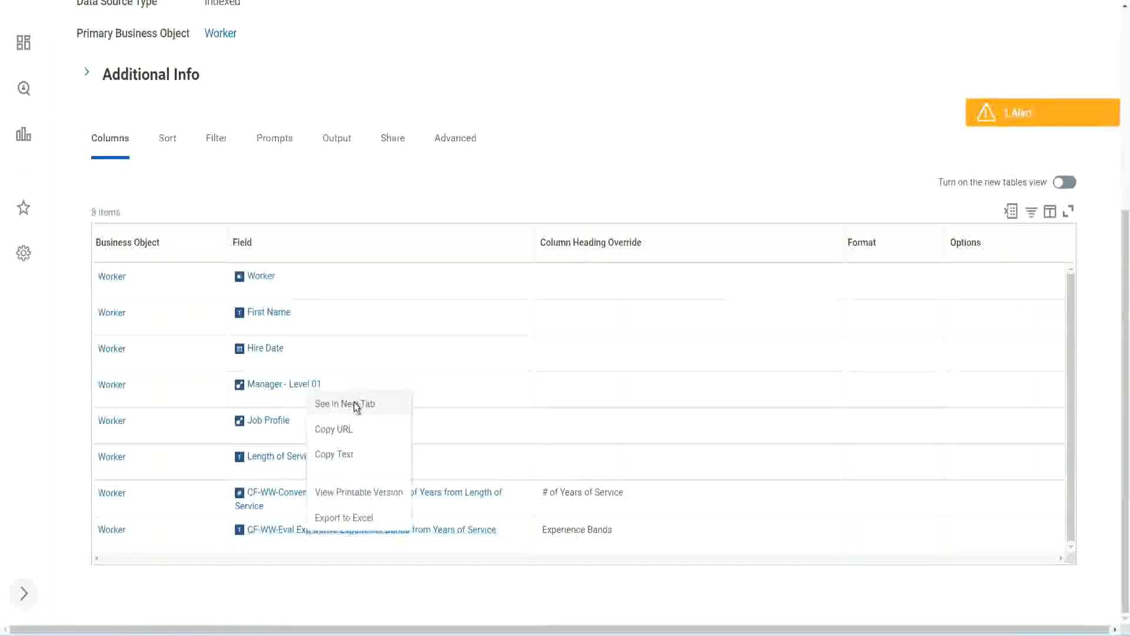
{"action": "left_click", "coordinate": [354, 401]}
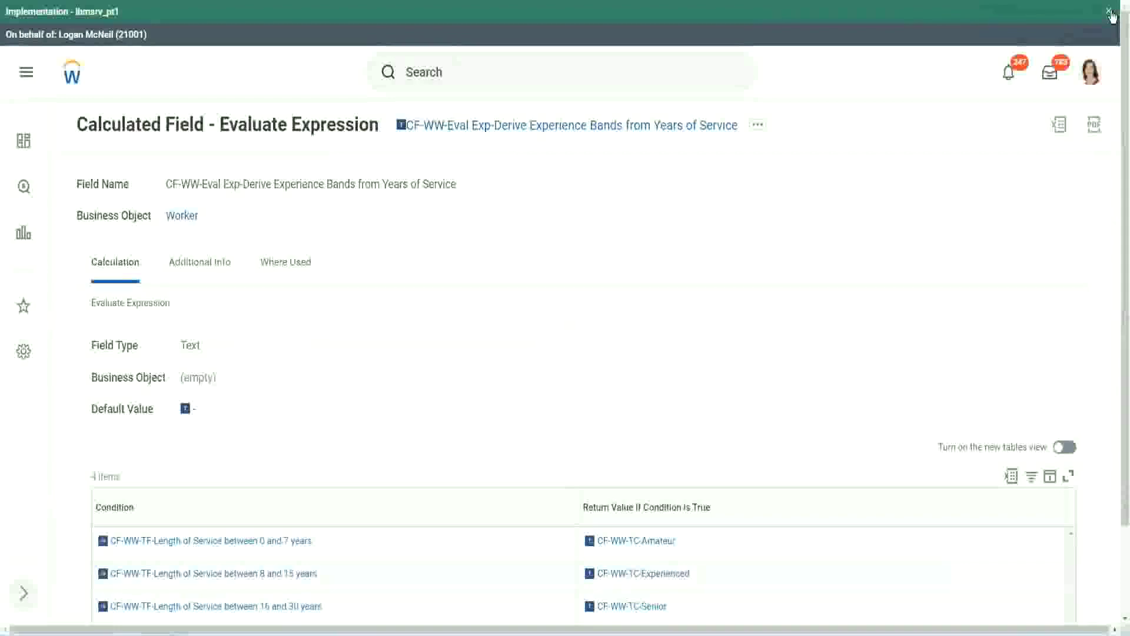
{"action": "left_click", "coordinate": [1111, 15]}
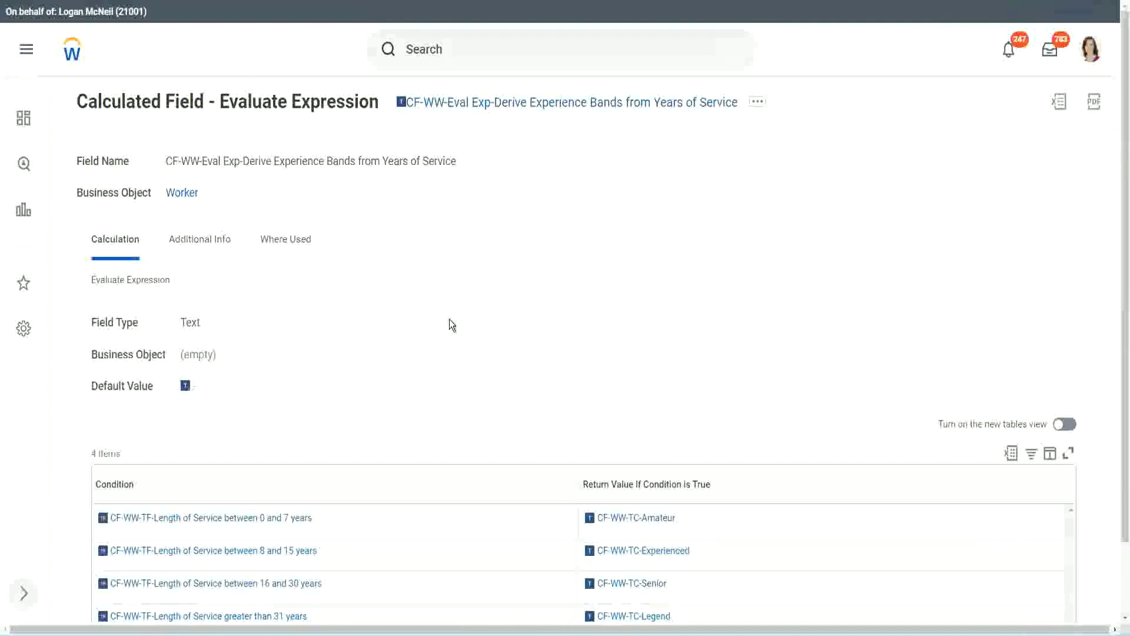
{"action": "scroll", "coordinate": [450, 332], "scroll_direction": "down", "scroll_amount": 1}
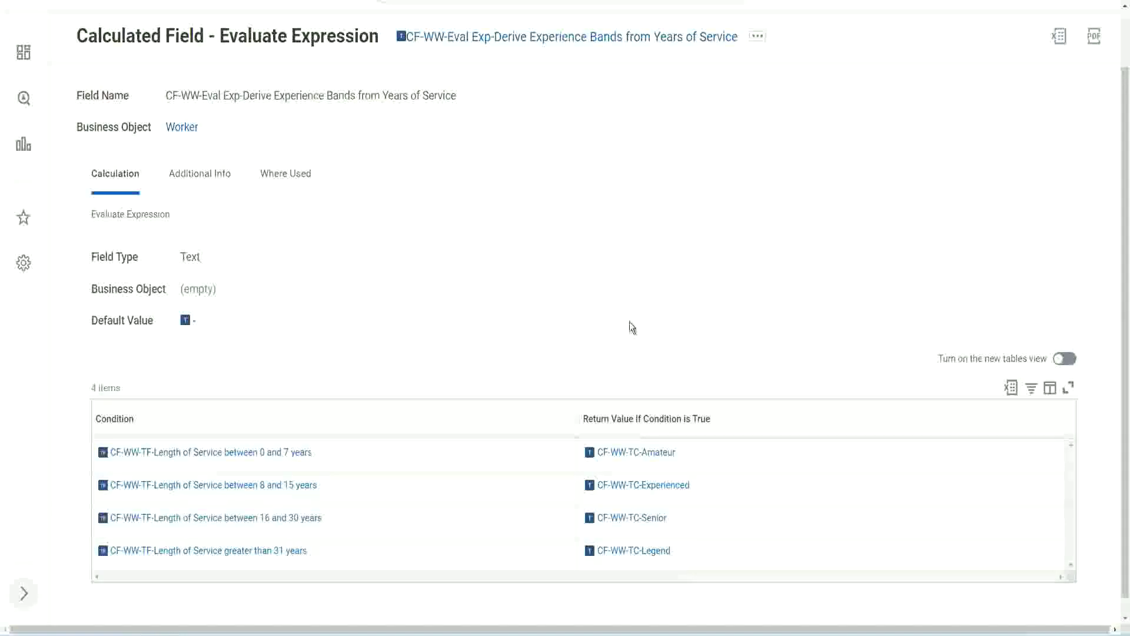
Copy the name of the calculated field CF-WW-Eval Exp-Derive Experience Bands from Years of Service.
{"action": "left_click", "coordinate": [513, 416]}
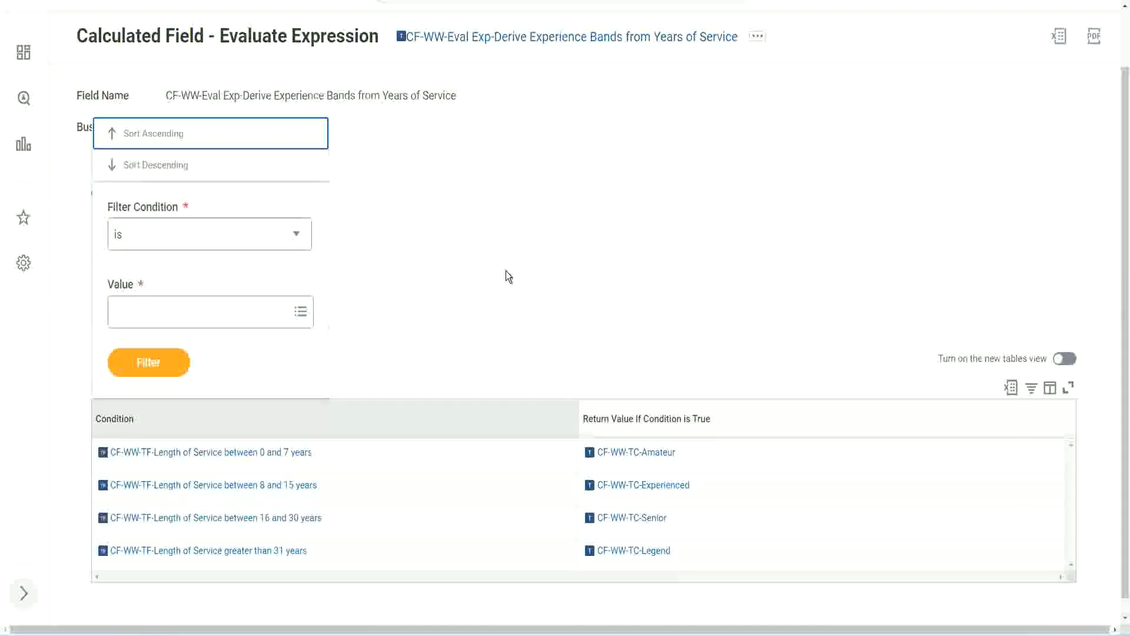
{"action": "left_click", "coordinate": [505, 275]}
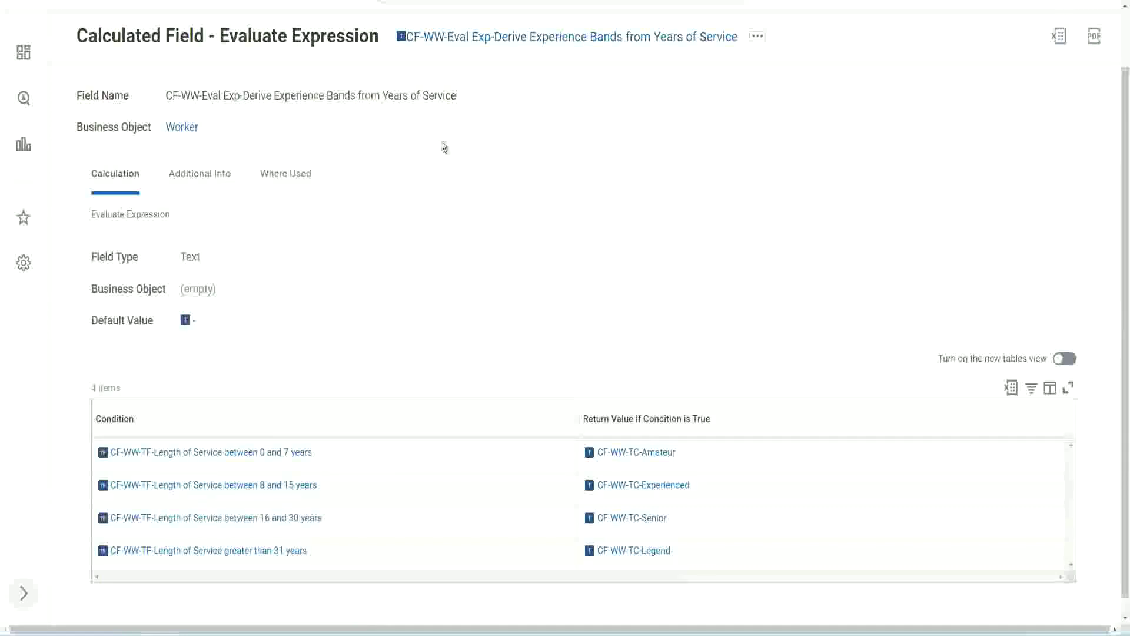
{"action": "right_click", "coordinate": [497, 42]}
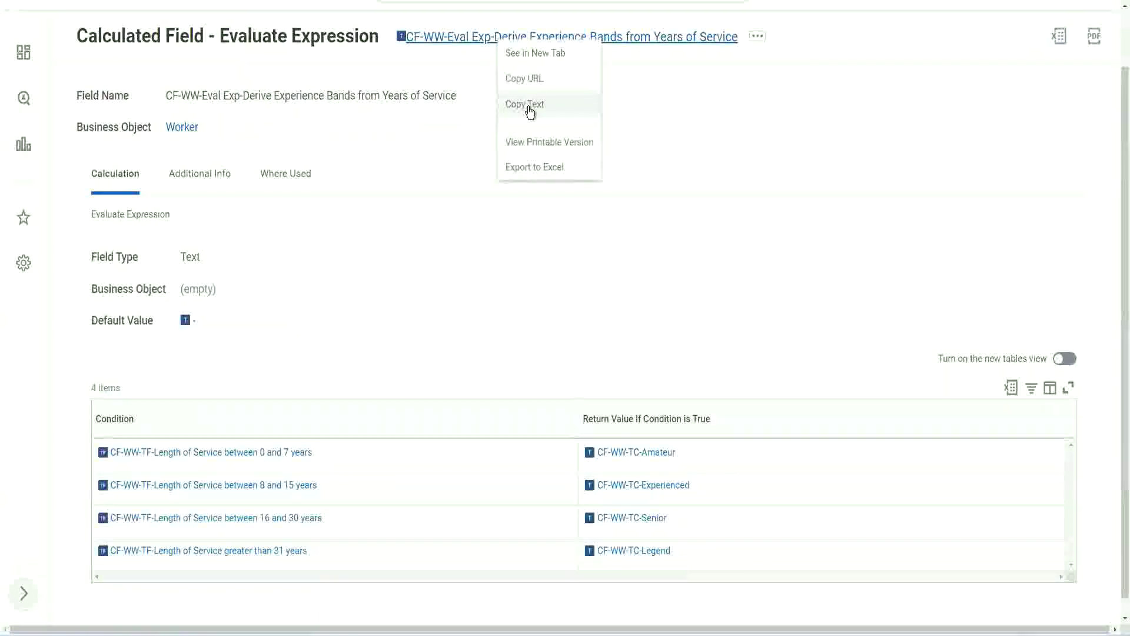
{"action": "left_click", "coordinate": [530, 105]}
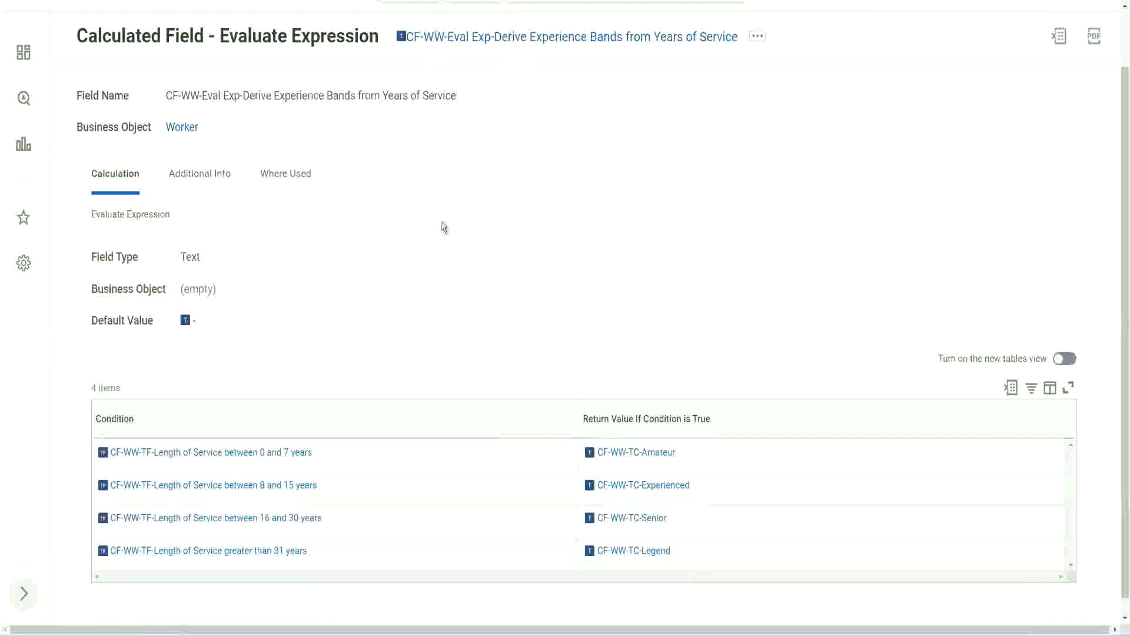
Return to the custom report, search for "create cal field" and open the Create Calculated Field task.
{"action": "scroll", "coordinate": [439, 234], "scroll_direction": "up", "scroll_amount": 2}
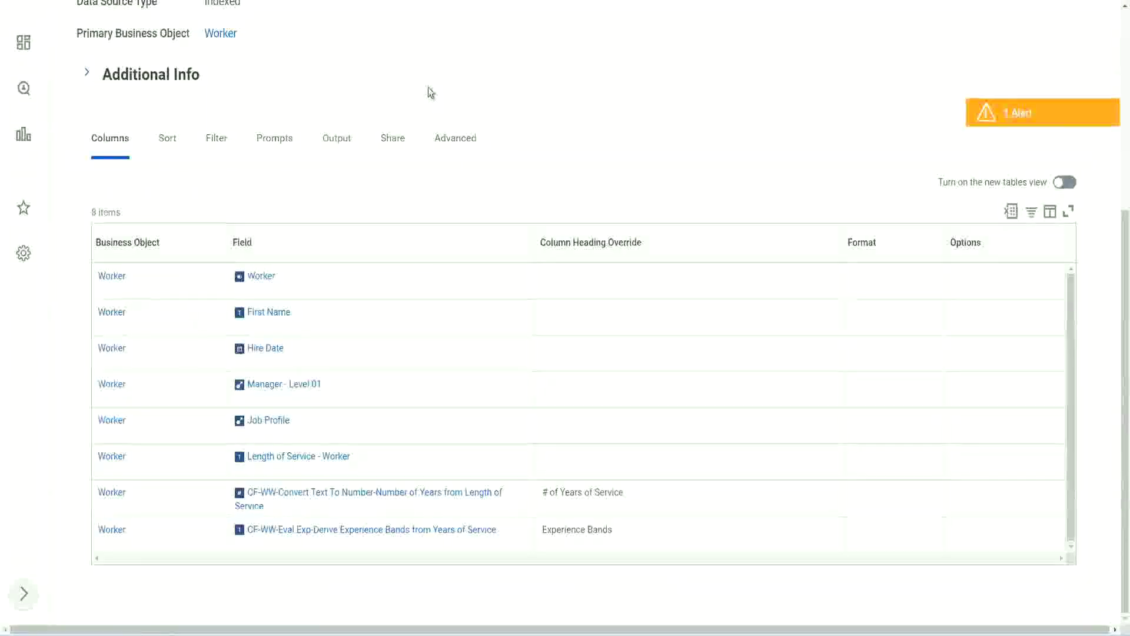
{"action": "scroll", "coordinate": [426, 93], "scroll_direction": "up", "scroll_amount": 5}
{"action": "left_click", "coordinate": [458, 71]}
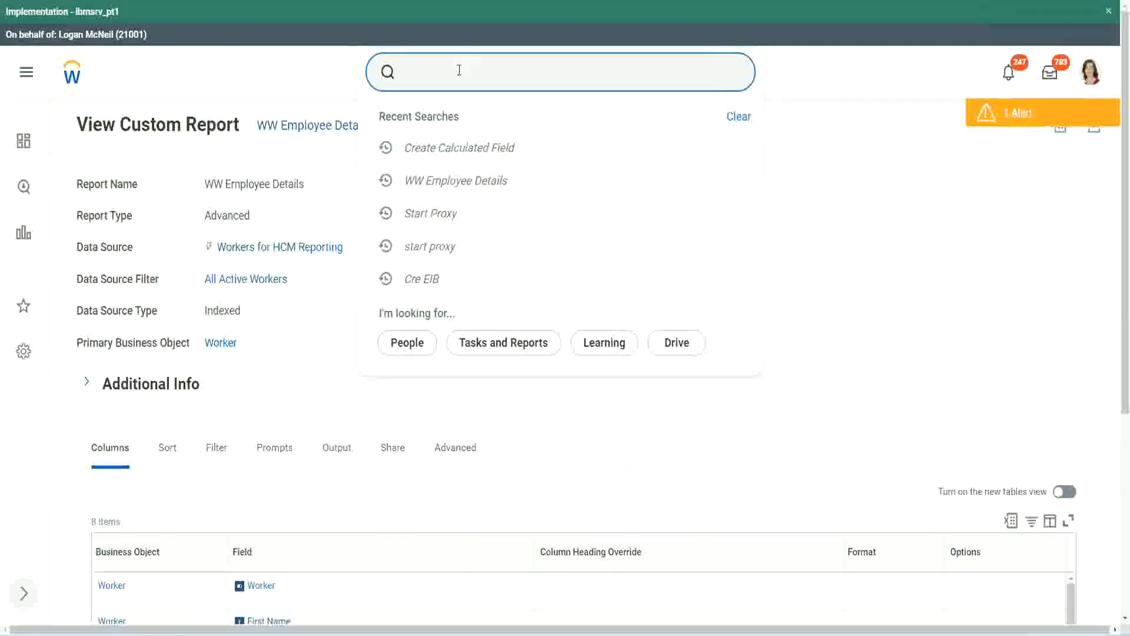
{"action": "type", "text": "create cal field"}
{"action": "left_click", "coordinate": [472, 121]}
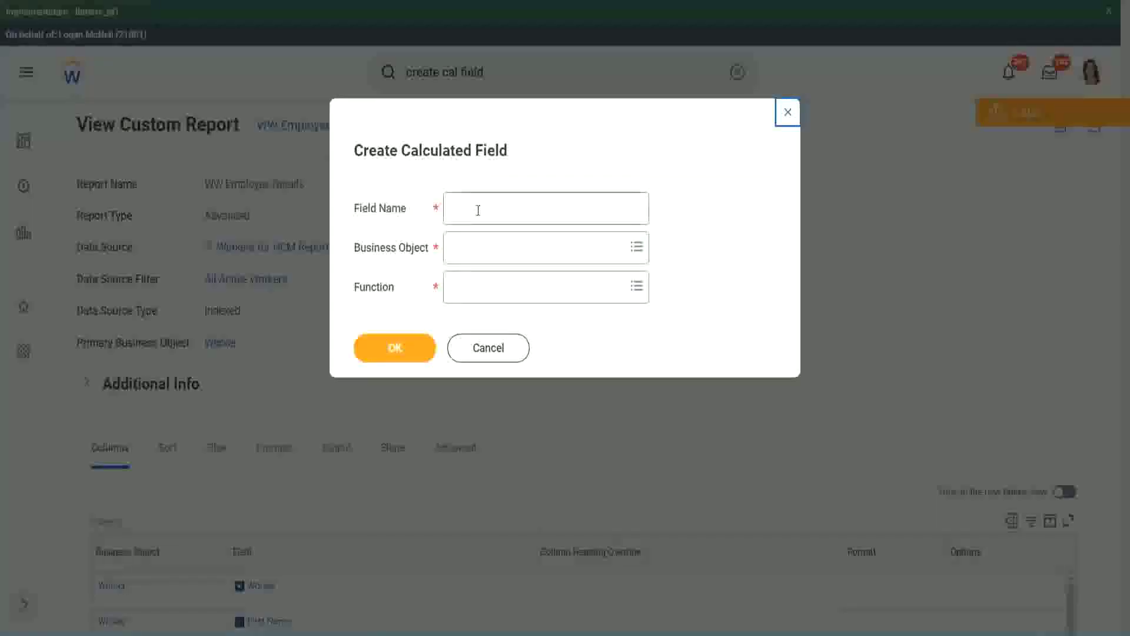
Enter the copied name CF-WW-Eval Exp-Derive Experience Bands from Years of Service as the new calculated field's name.
{"action": "left_click", "coordinate": [478, 210]}
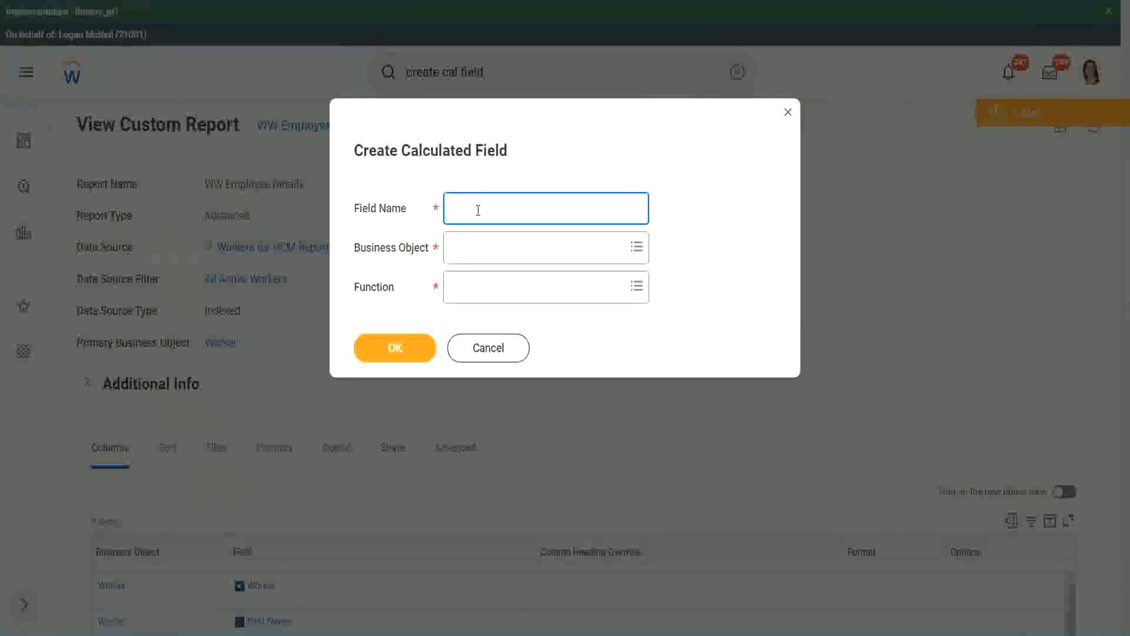
{"action": "type", "text": "Derive Experience Bands from Years of Service"}
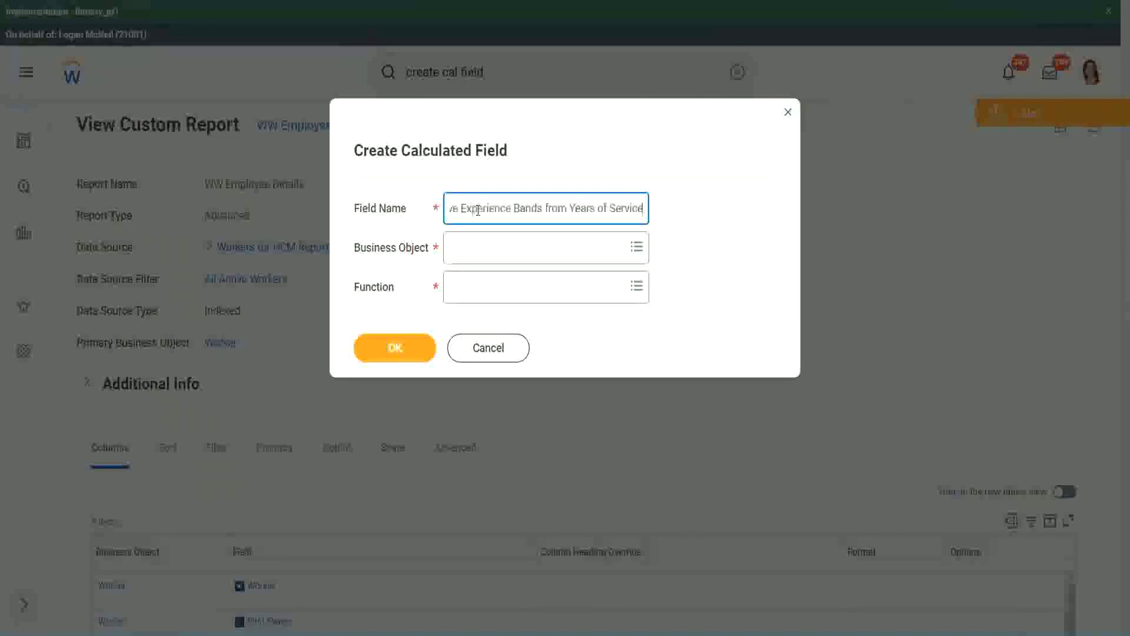
{"action": "left_click_drag", "start_coordinate": [477, 210], "coordinate": [417, 194]}
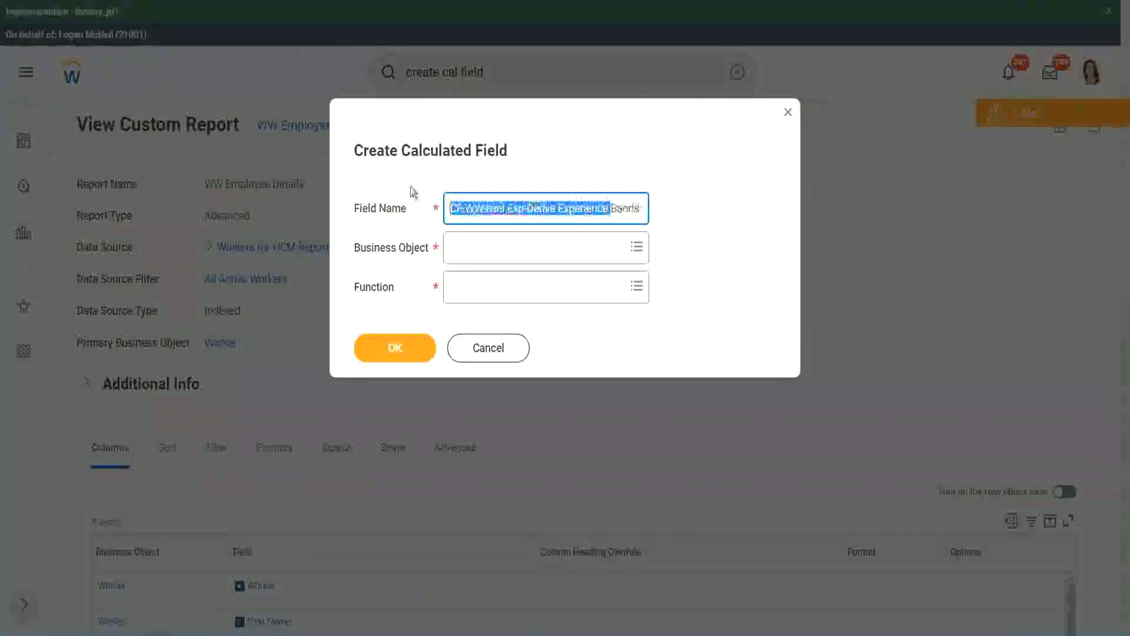
Insert the word "Bands" after "Eval Exp" in the new calculated field's name.
{"action": "left_click", "coordinate": [511, 209]}
{"action": "double_click", "coordinate": [517, 210]}
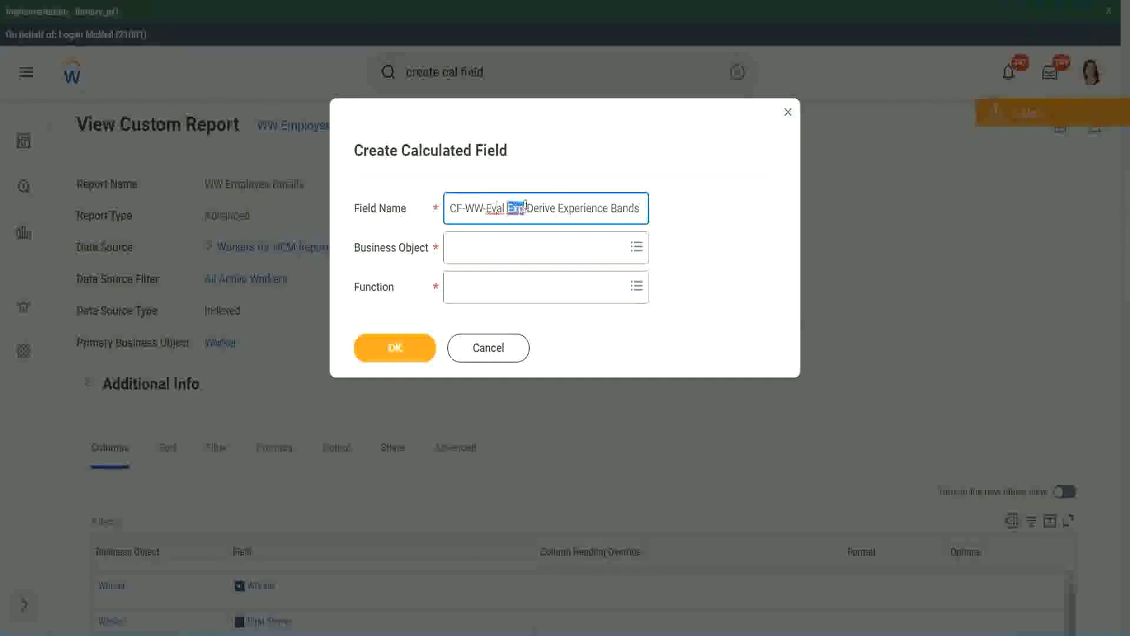
{"action": "left_click", "coordinate": [523, 206]}
{"action": "type", "text": "bands"}
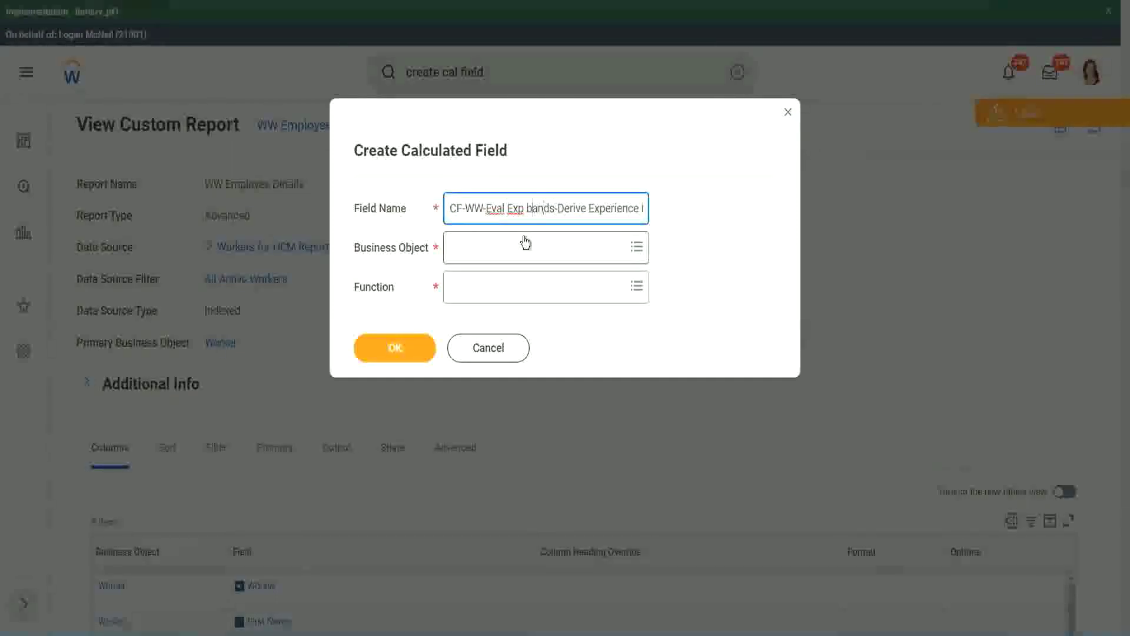
{"action": "key", "text": "Left"}
{"action": "key", "text": "Left"}
{"action": "key", "text": "Left"}
{"action": "key", "text": "Left"}
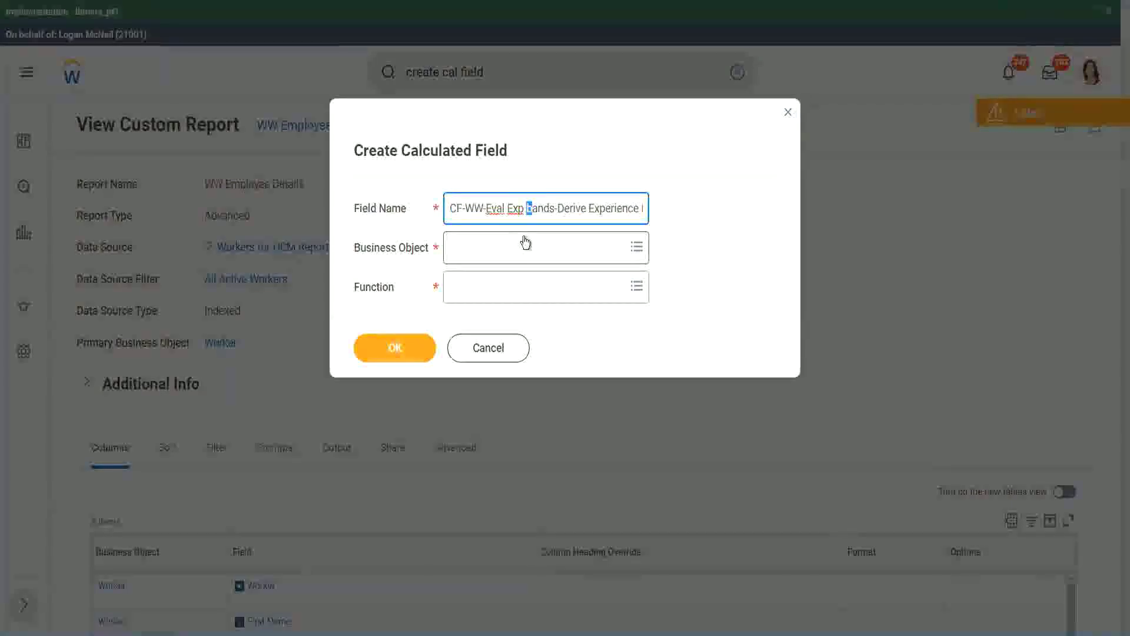
{"action": "key", "text": "BackSpace"}
{"action": "type", "text": "B"}
{"action": "key", "text": "Right"}
{"action": "key", "text": "Right"}
{"action": "key", "text": "Right"}
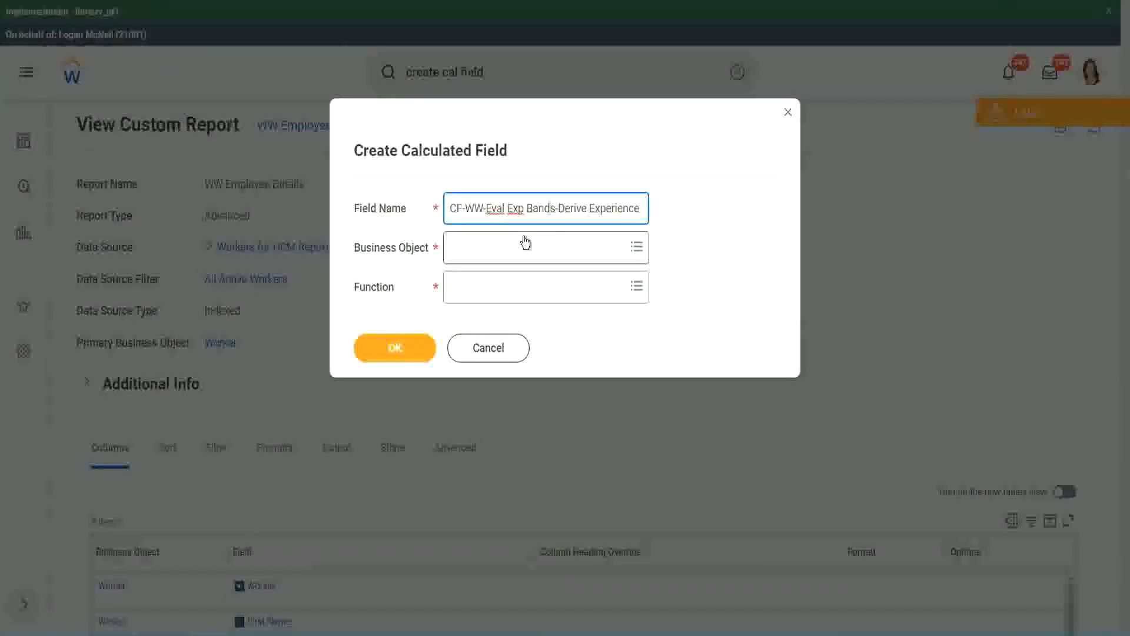
Replace the word "Derive" with "Determine" in the new calculated field's name.
{"action": "key", "text": "Right"}
{"action": "key", "text": "Right"}
{"action": "key", "text": "Right"}
{"action": "key", "text": "Right"}
{"action": "key", "text": "Right"}
{"action": "key", "text": "Right"}
{"action": "key", "text": "End"}
{"action": "type", "text": "s from Years of"}
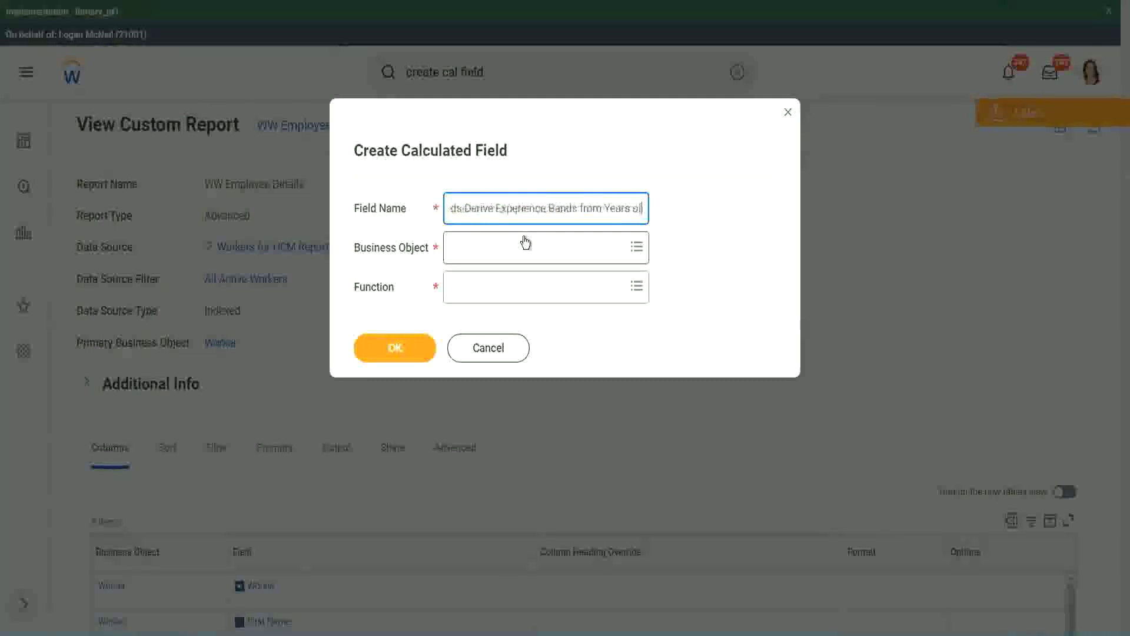
{"action": "key", "text": "Left"}
{"action": "key", "text": "Left"}
{"action": "key", "text": "Left"}
{"action": "key", "text": "Left"}
{"action": "key", "text": "Left"}
{"action": "key", "text": "Left"}
{"action": "key", "text": "Left"}
{"action": "key", "text": "Left"}
{"action": "key", "text": "Left"}
{"action": "key", "text": "Left"}
{"action": "key", "text": "Left"}
{"action": "key", "text": "Left"}
{"action": "key", "text": "Left"}
{"action": "key", "text": "Left"}
{"action": "key", "text": "Left"}
{"action": "key", "text": "Left"}
{"action": "key", "text": "Left"}
{"action": "key", "text": "Left"}
{"action": "key", "text": "Left"}
{"action": "key", "text": "Left"}
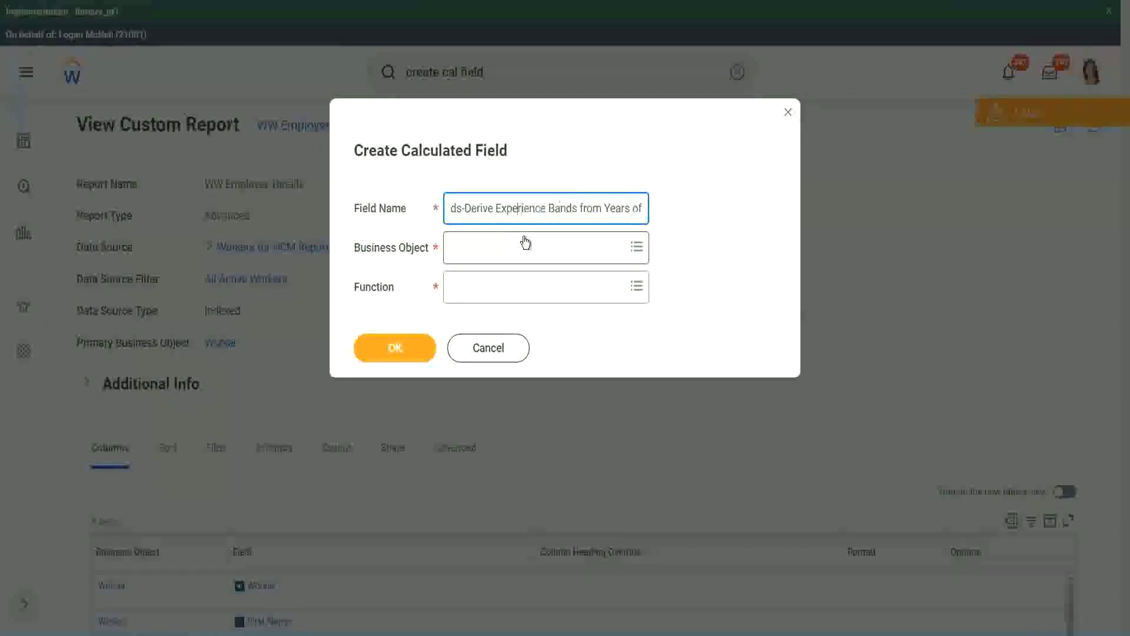
{"action": "key", "text": "Left"}
{"action": "key", "text": "Left"}
{"action": "key", "text": "shift+Left"}
{"action": "key", "text": "shift+Left"}
{"action": "key", "text": "shift+Left"}
{"action": "key", "text": "shift+Left"}
{"action": "key", "text": "shift+Left"}
{"action": "key", "text": "shift+Left"}
{"action": "type", "text": "Determine"}
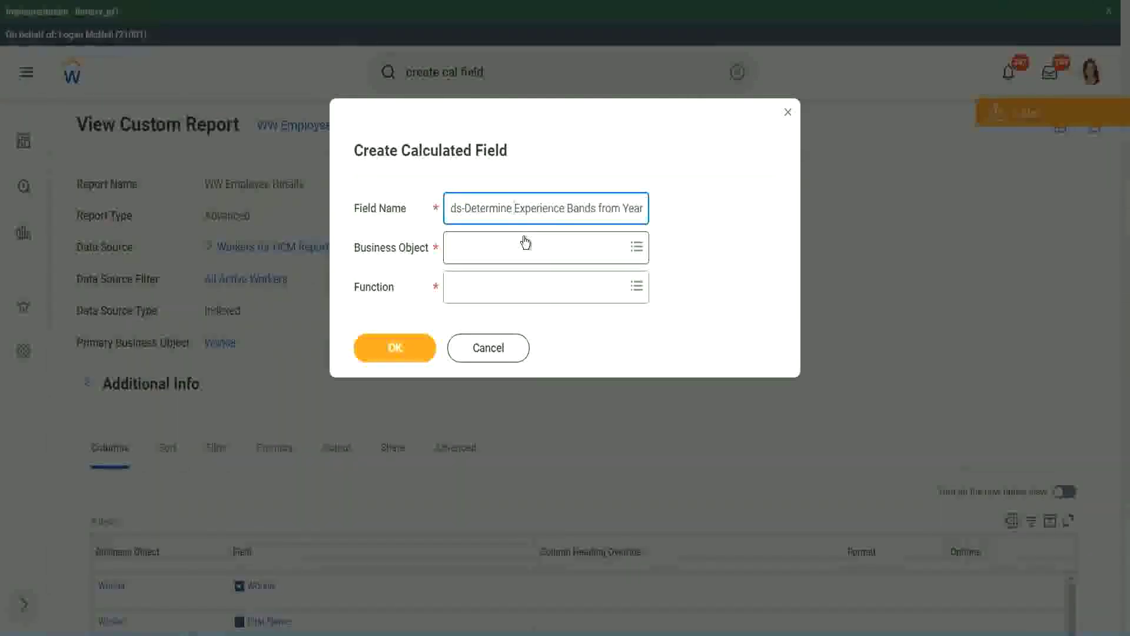
{"action": "key", "text": "End"}
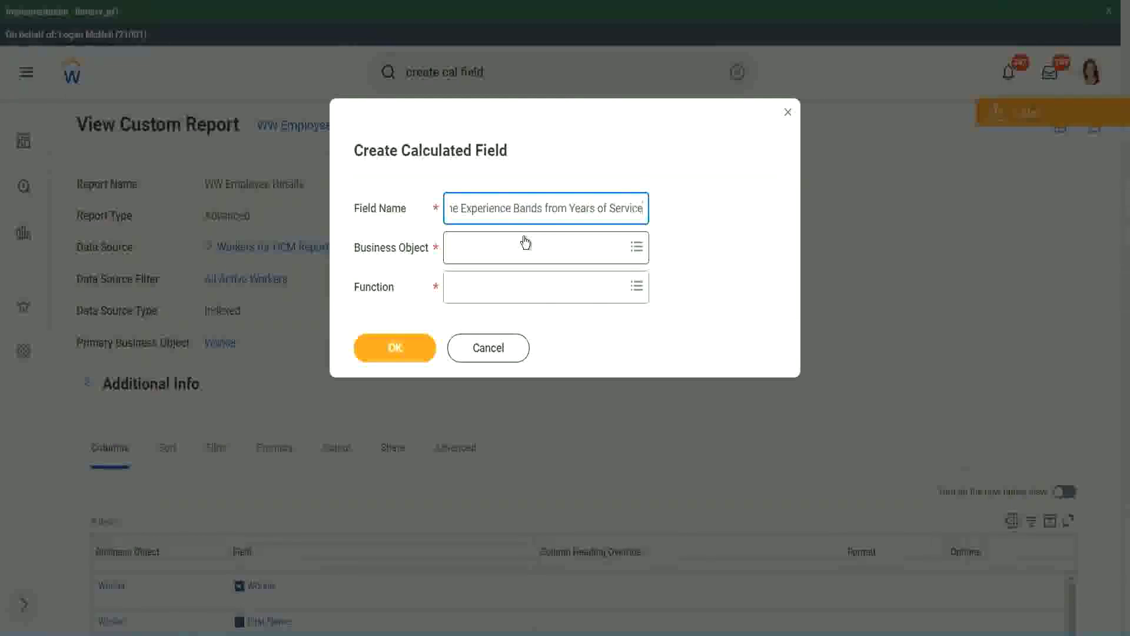
Set the new calculated field's business object to Worker and its function to Evaluate Expression Band.
{"action": "left_click", "coordinate": [503, 254]}
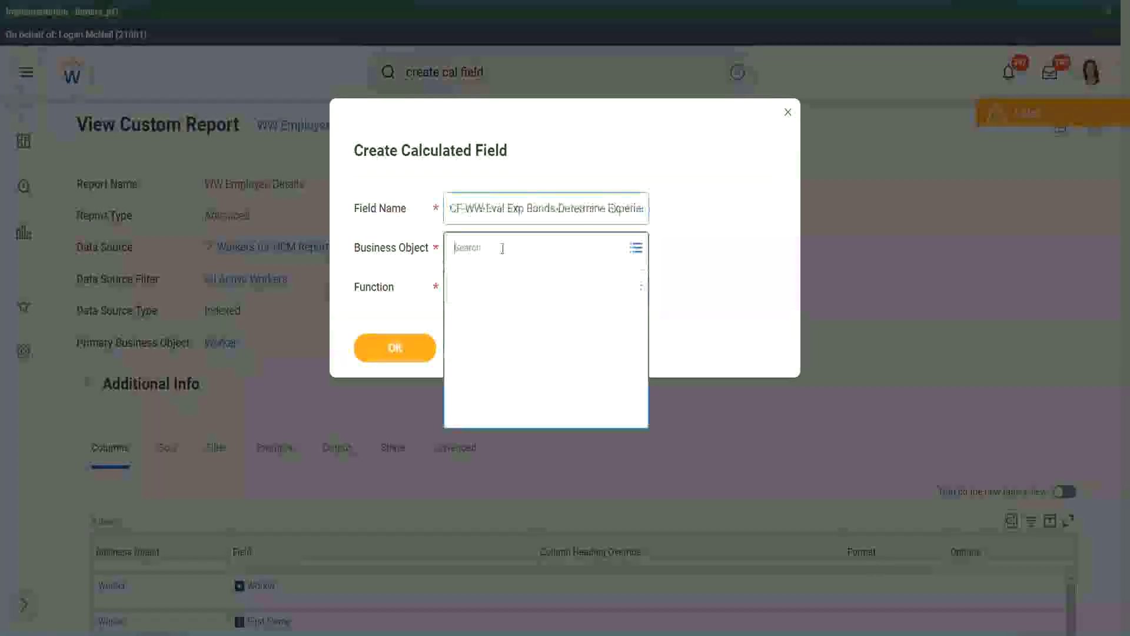
{"action": "type", "text": "work"}
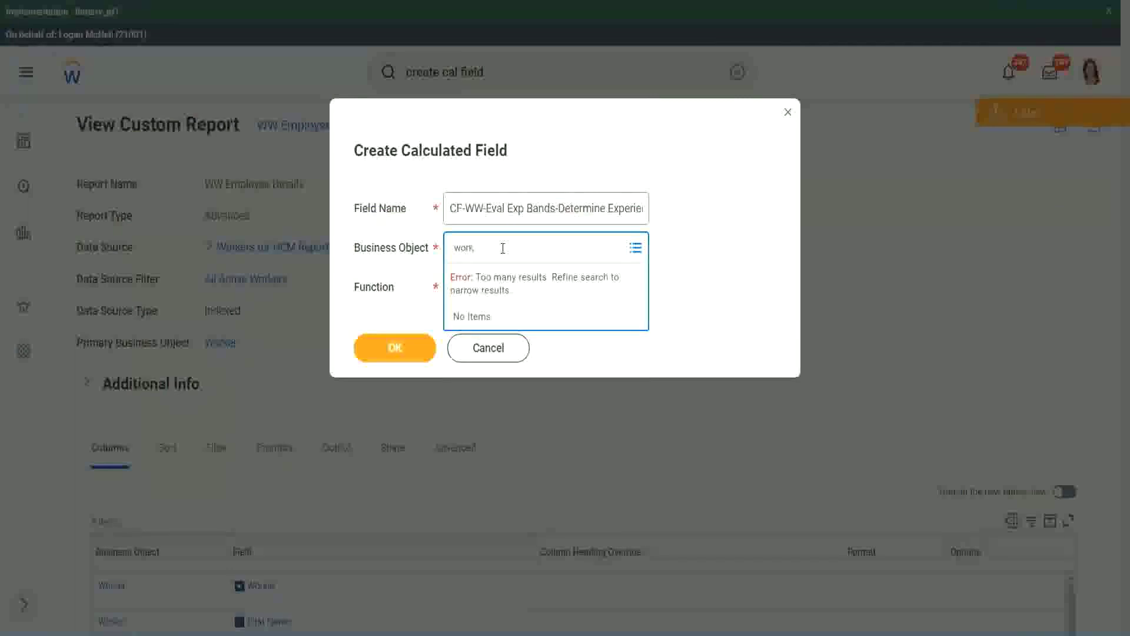
{"action": "type", "text": "er"}
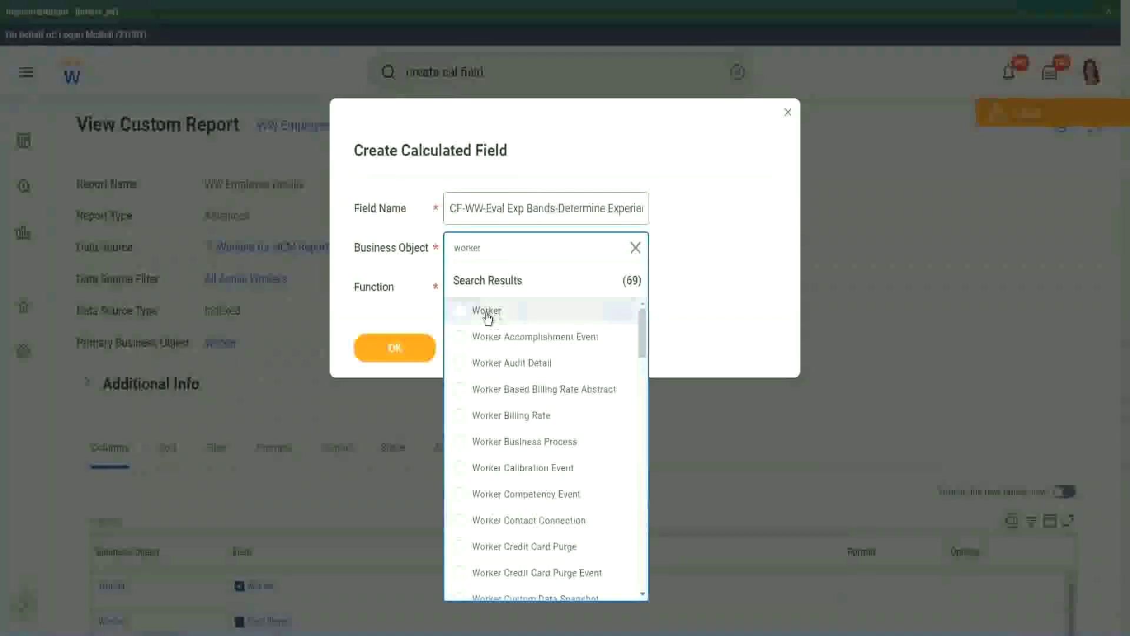
{"action": "left_click", "coordinate": [465, 310]}
{"action": "left_click", "coordinate": [478, 285]}
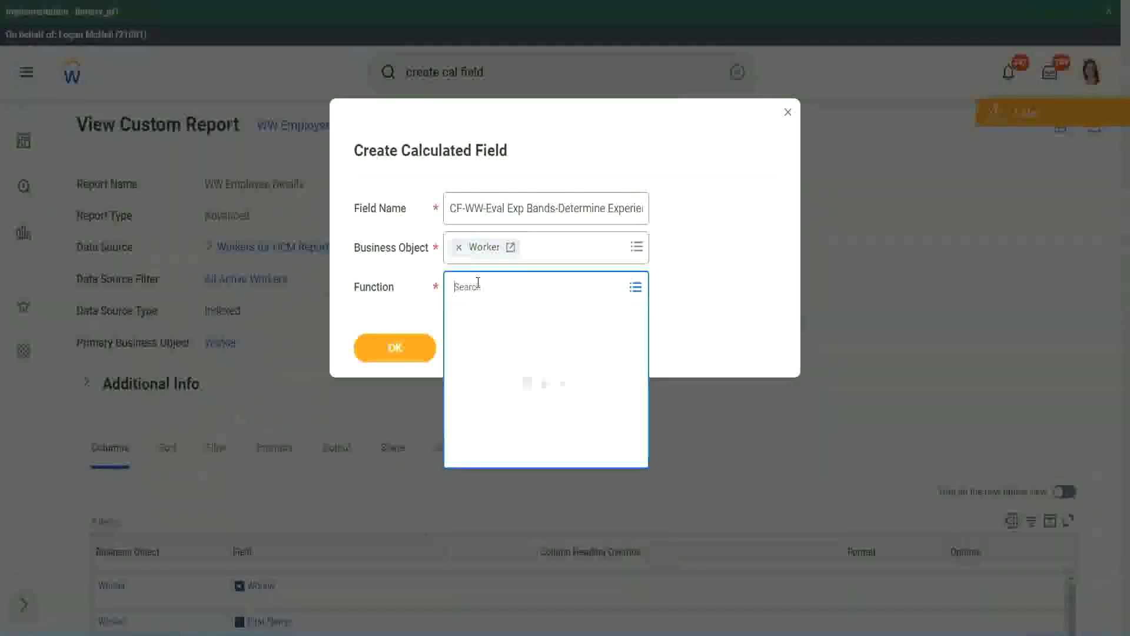
{"action": "type", "text": "eval ex"}
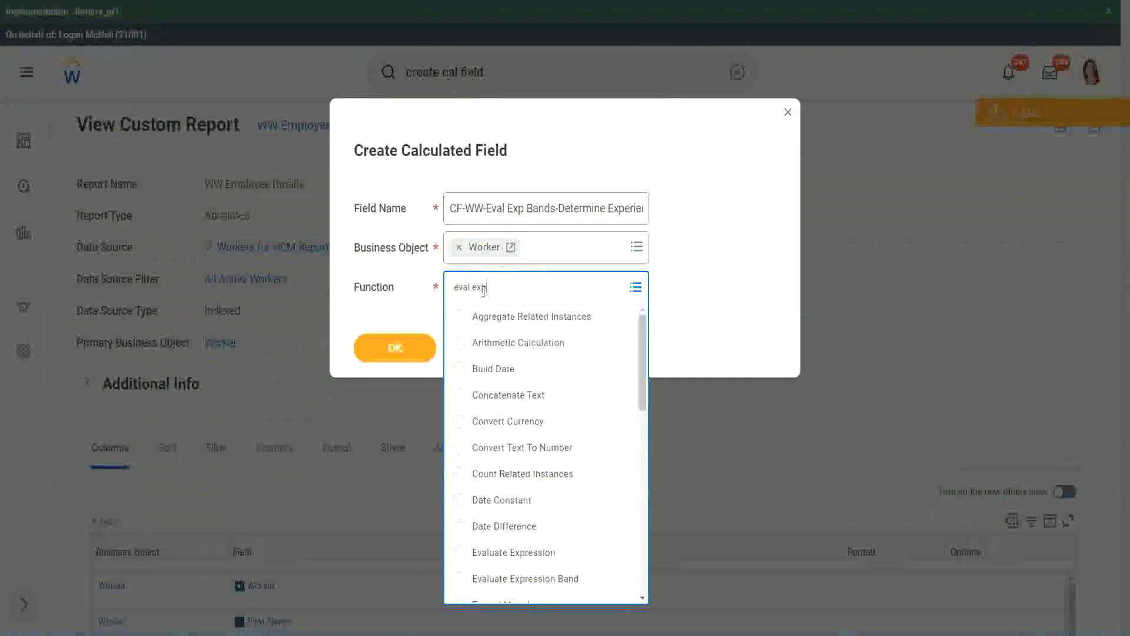
{"action": "type", "text": "p"}
{"action": "key", "text": "Return"}
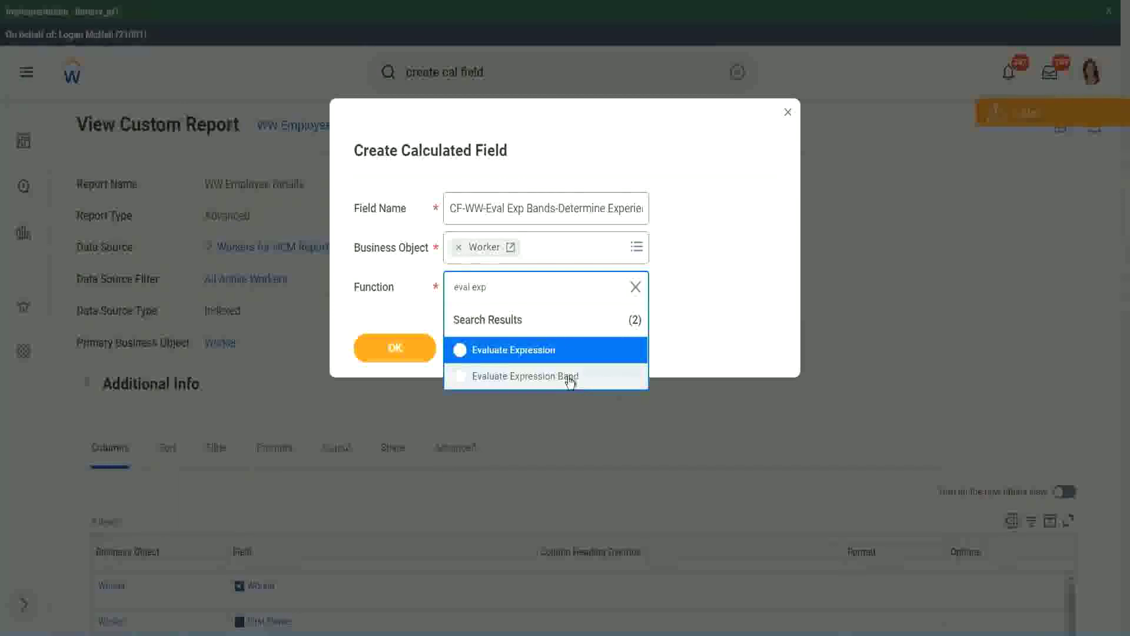
{"action": "left_click", "coordinate": [570, 376]}
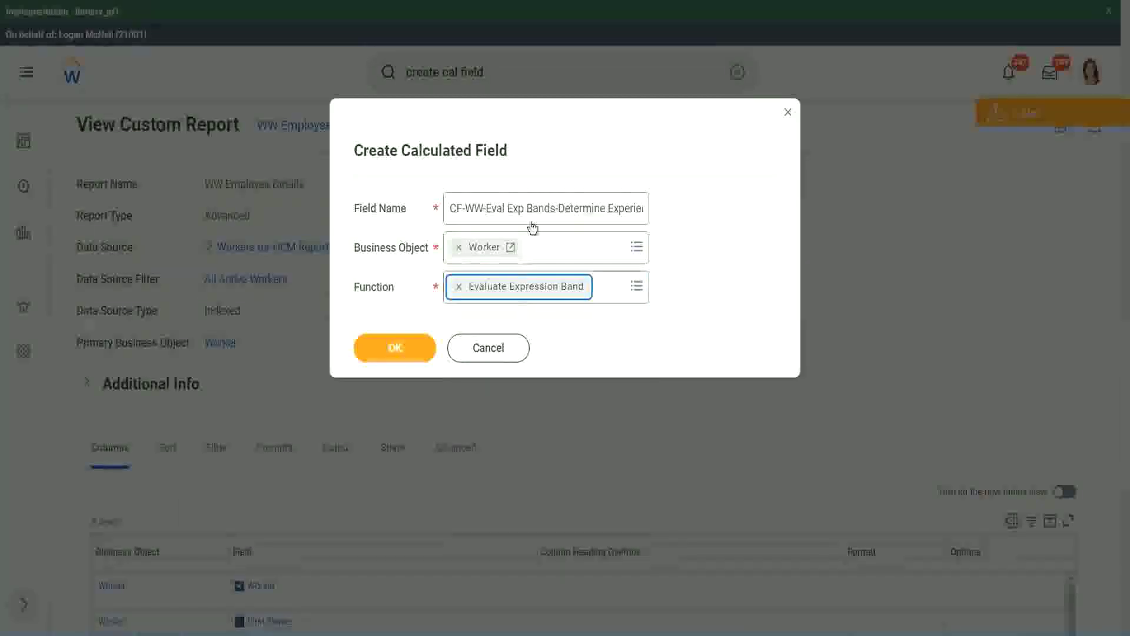
Change "Bands" after "Eval Exp" to "Band" in the field name and proceed to the calculation definition.
{"action": "left_click", "coordinate": [554, 208]}
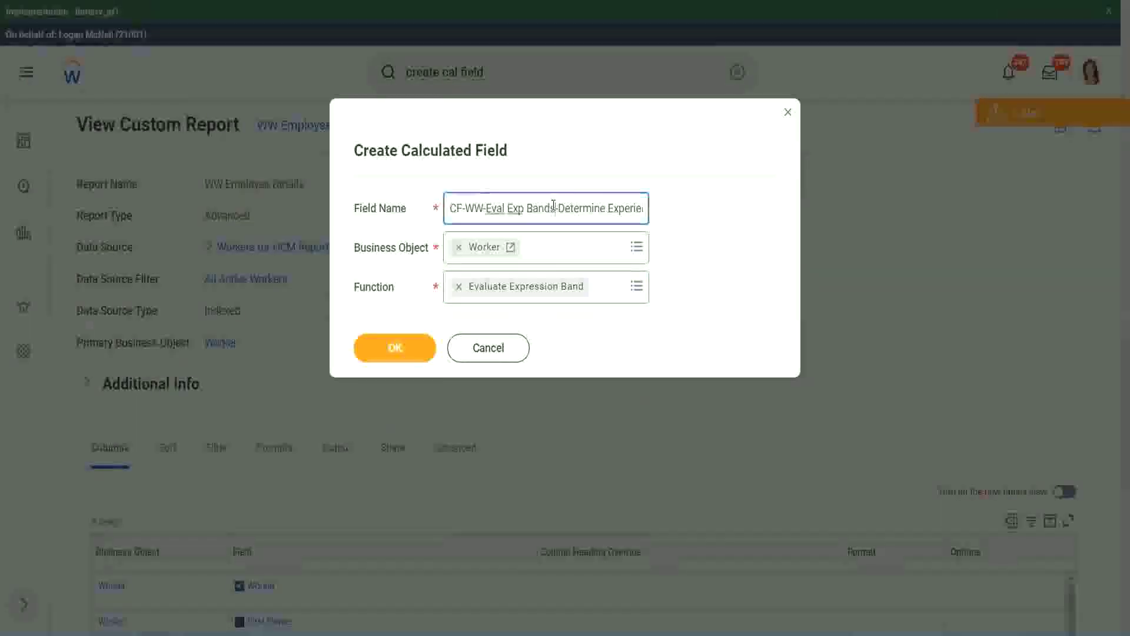
{"action": "key", "text": "BackSpace"}
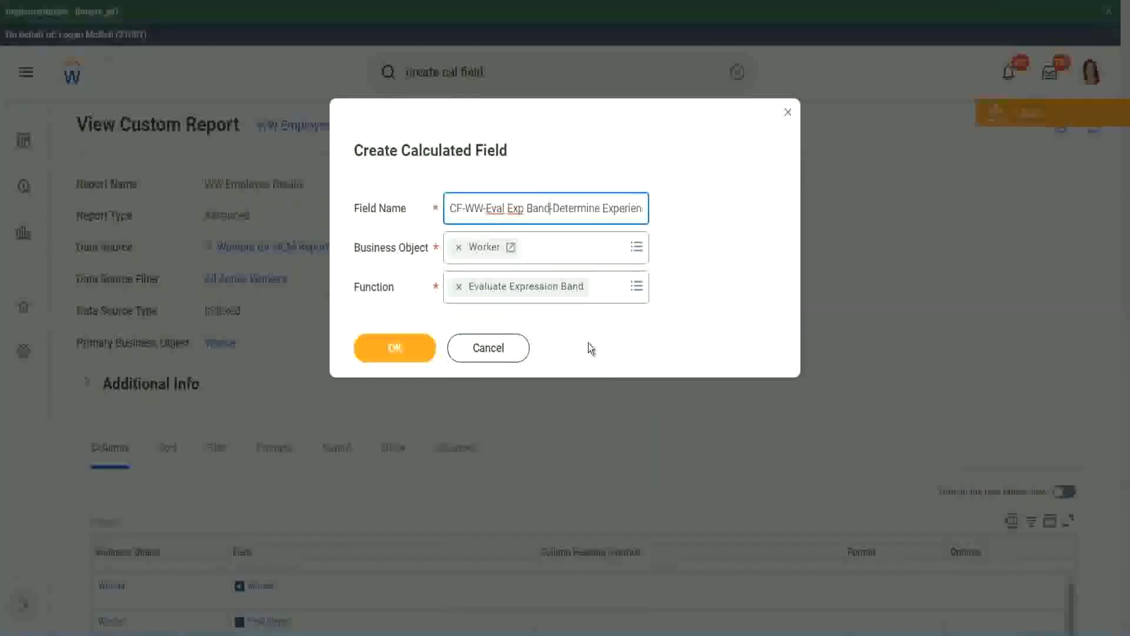
{"action": "left_click", "coordinate": [399, 350]}
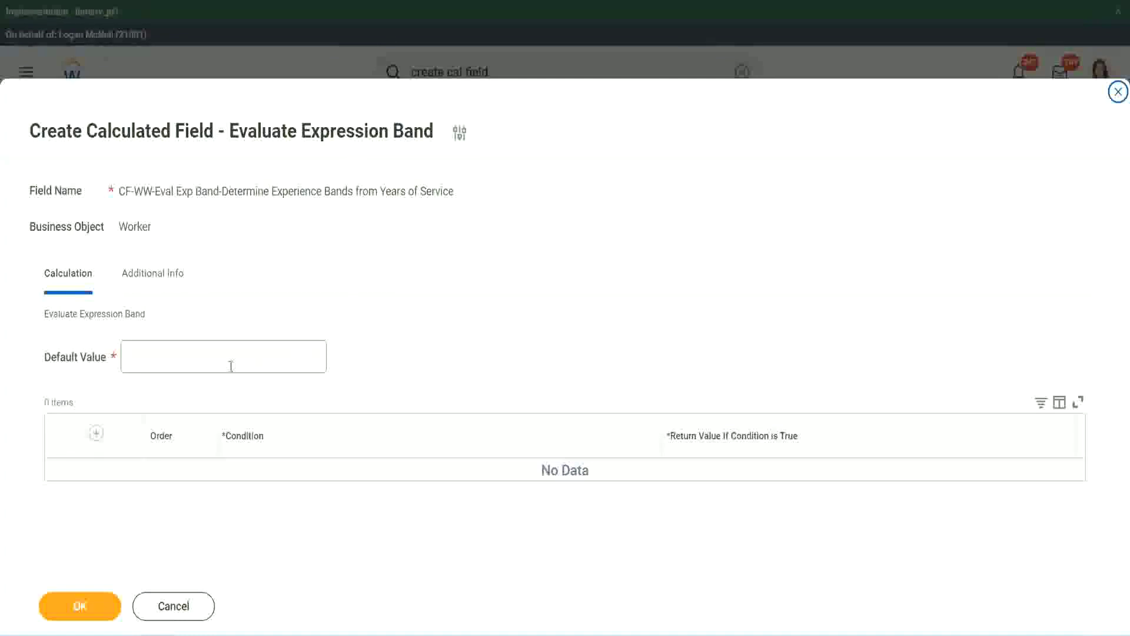
Set the default value to "-" and add the first condition row.
{"action": "left_click", "coordinate": [164, 363]}
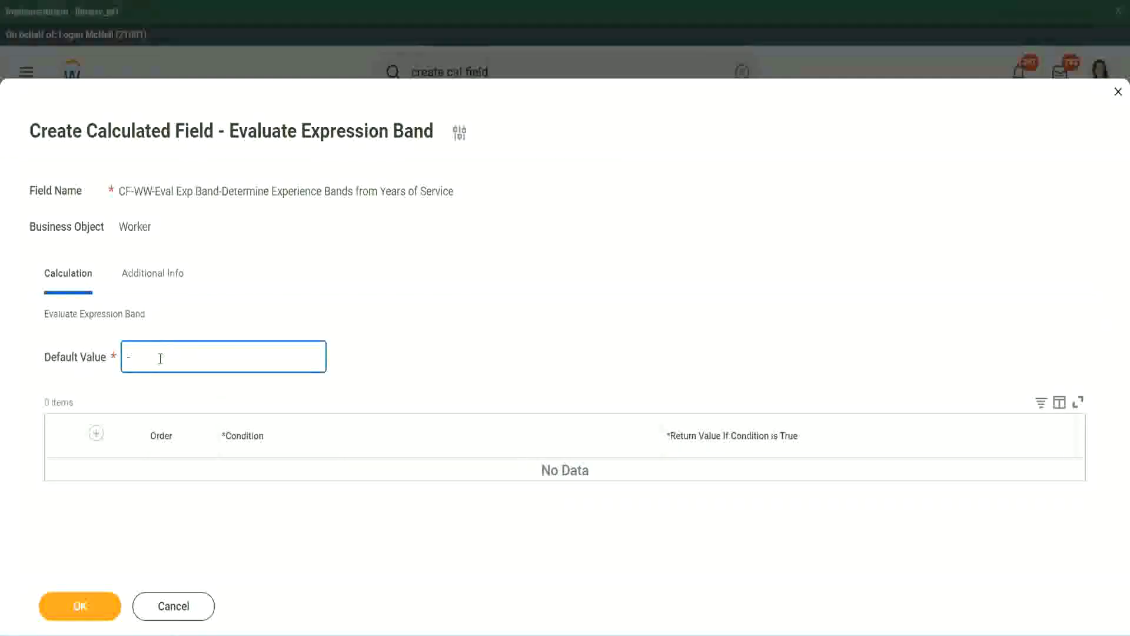
{"action": "left_click", "coordinate": [96, 434]}
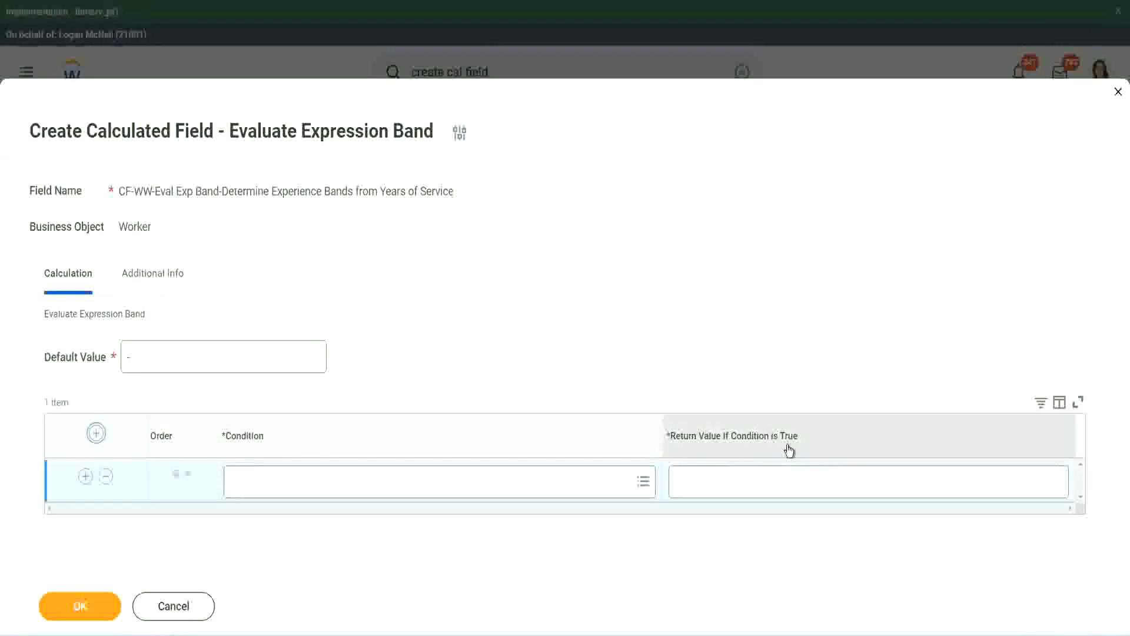
{"action": "left_click", "coordinate": [736, 480]}
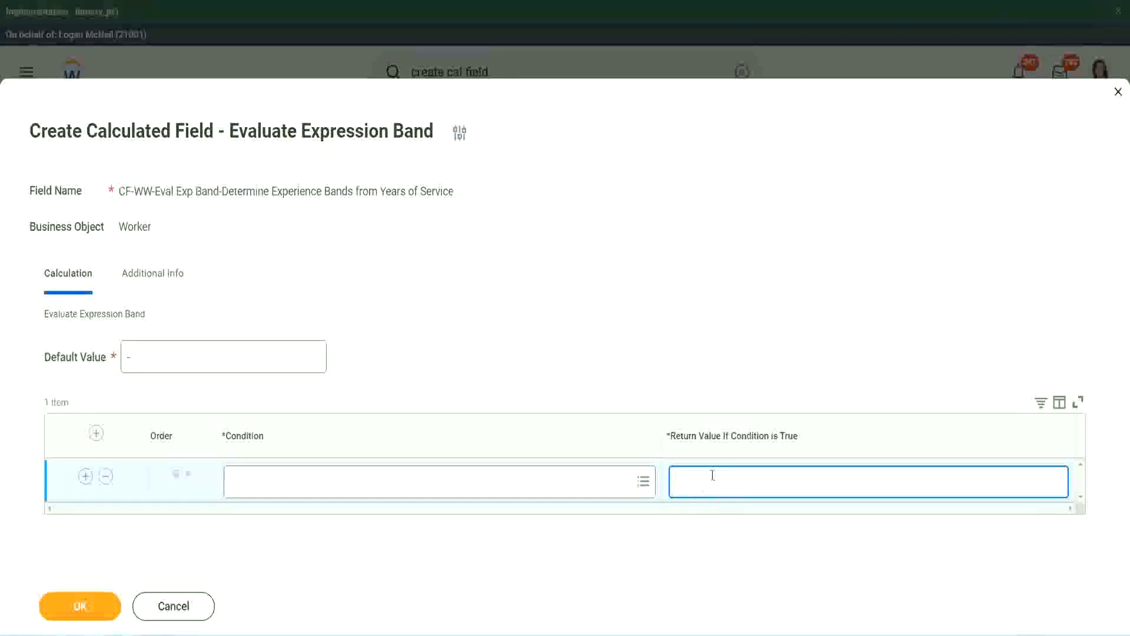
{"action": "type", "text": "adkjdjaidjaijdiaj"}
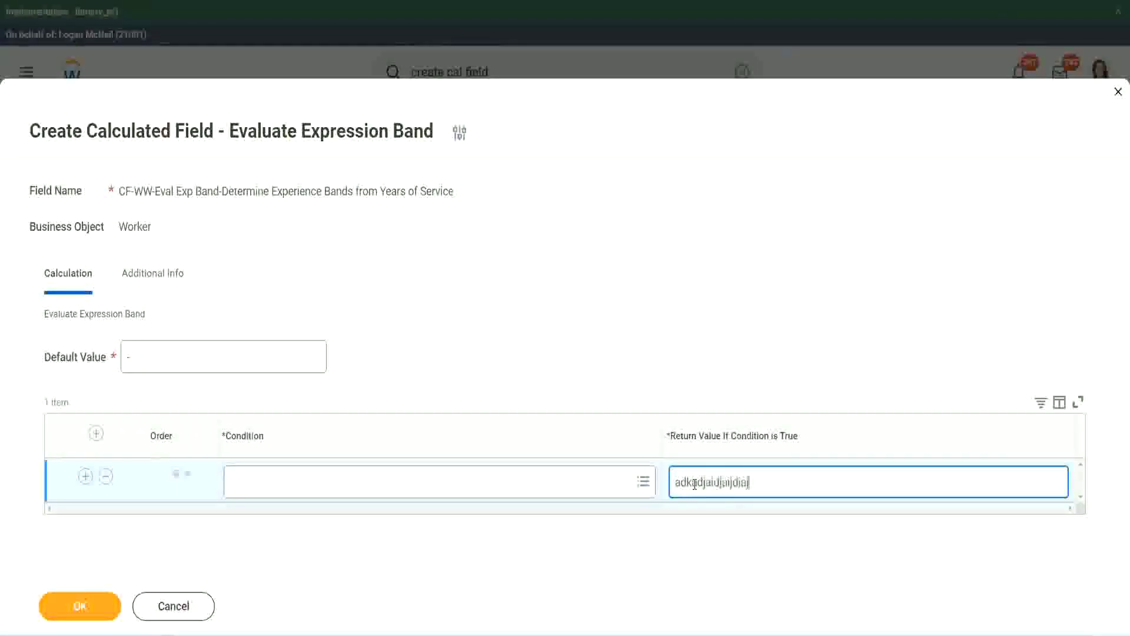
{"action": "key", "text": "BackSpace"}
{"action": "key", "text": "BackSpace"}
{"action": "key", "text": "BackSpace"}
{"action": "key", "text": "BackSpace"}
{"action": "key", "text": "BackSpace"}
{"action": "key", "text": "BackSpace"}
{"action": "key", "text": "BackSpace"}
{"action": "key", "text": "BackSpace"}
{"action": "key", "text": "BackSpace"}
{"action": "key", "text": "BackSpace"}
{"action": "key", "text": "BackSpace"}
{"action": "key", "text": "BackSpace"}
{"action": "key", "text": "BackSpace"}
{"action": "key", "text": "BackSpace"}
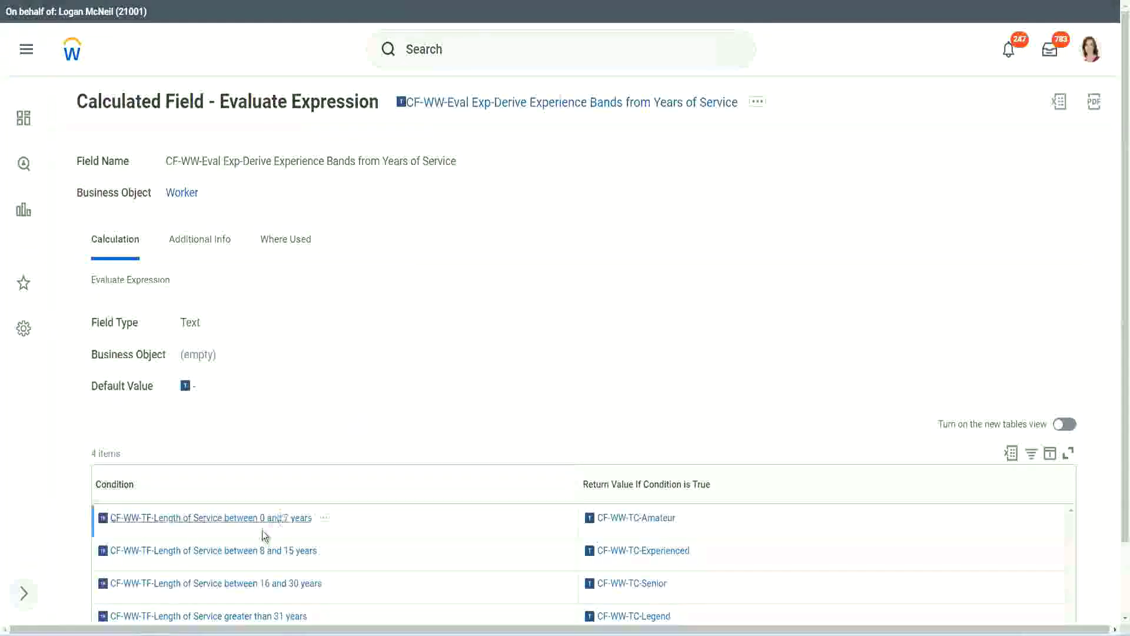
Copy CF-WW-TF-Length of Service between 0 and 7 years from the existing field into the first row's condition and set its return value to Amateur.
{"action": "right_click", "coordinate": [261, 527]}
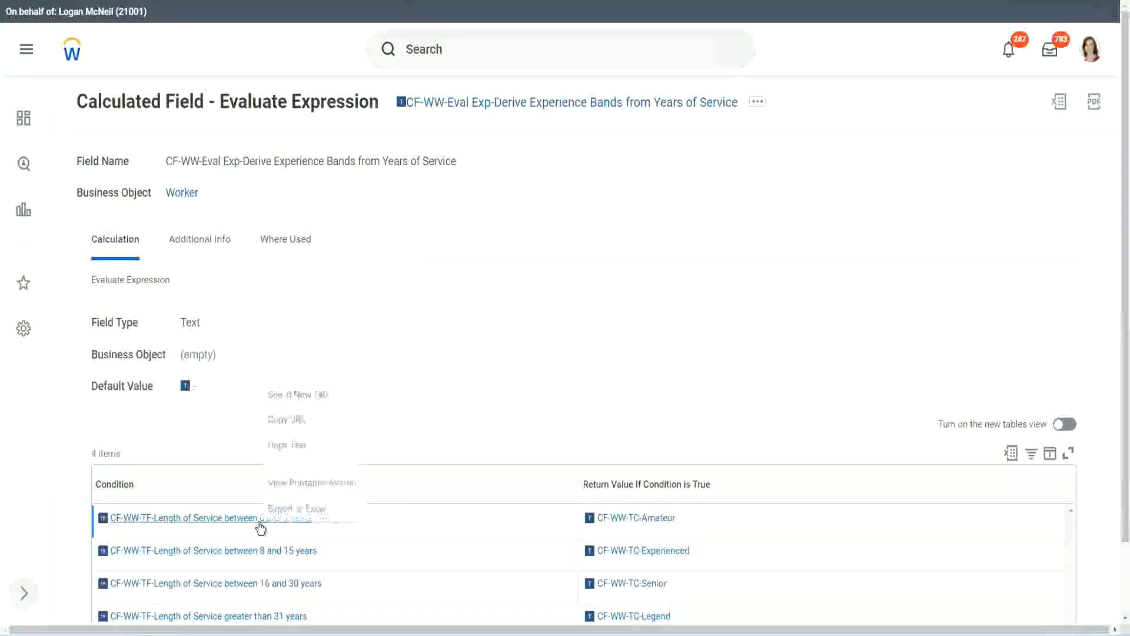
{"action": "left_click", "coordinate": [309, 445]}
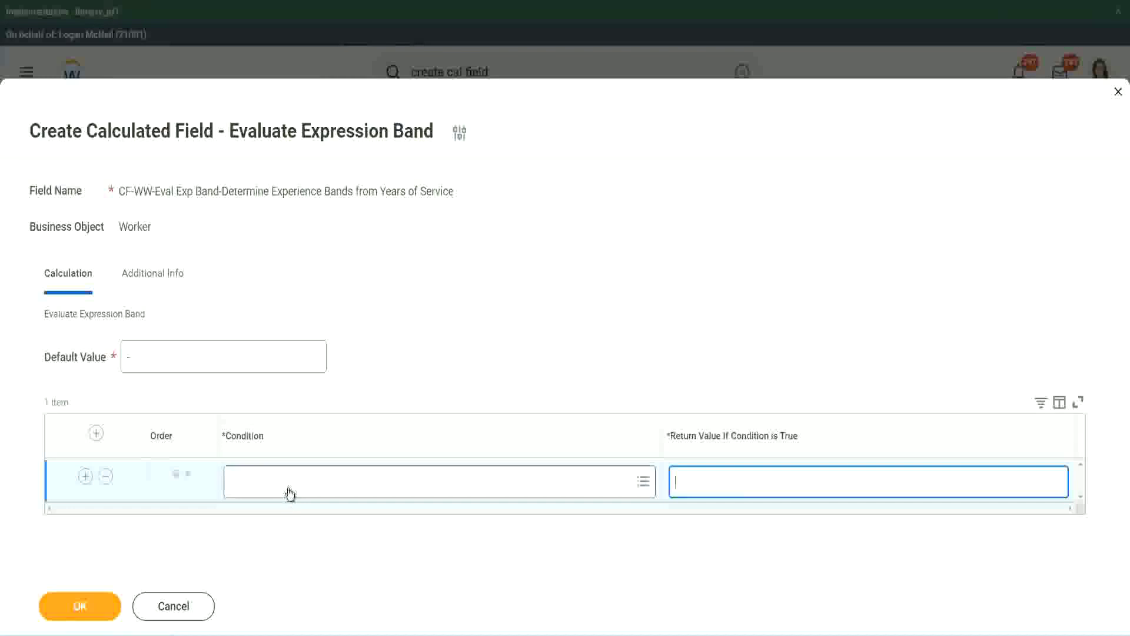
{"action": "left_click", "coordinate": [288, 487]}
{"action": "key", "text": "ctrl+v"}
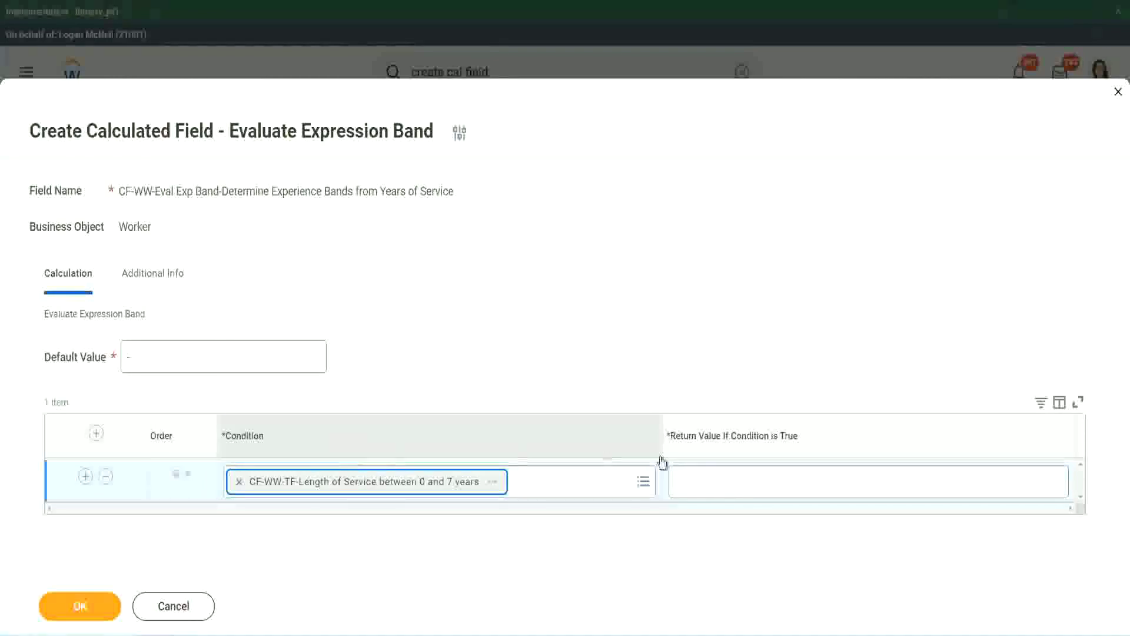
{"action": "left_click", "coordinate": [714, 470]}
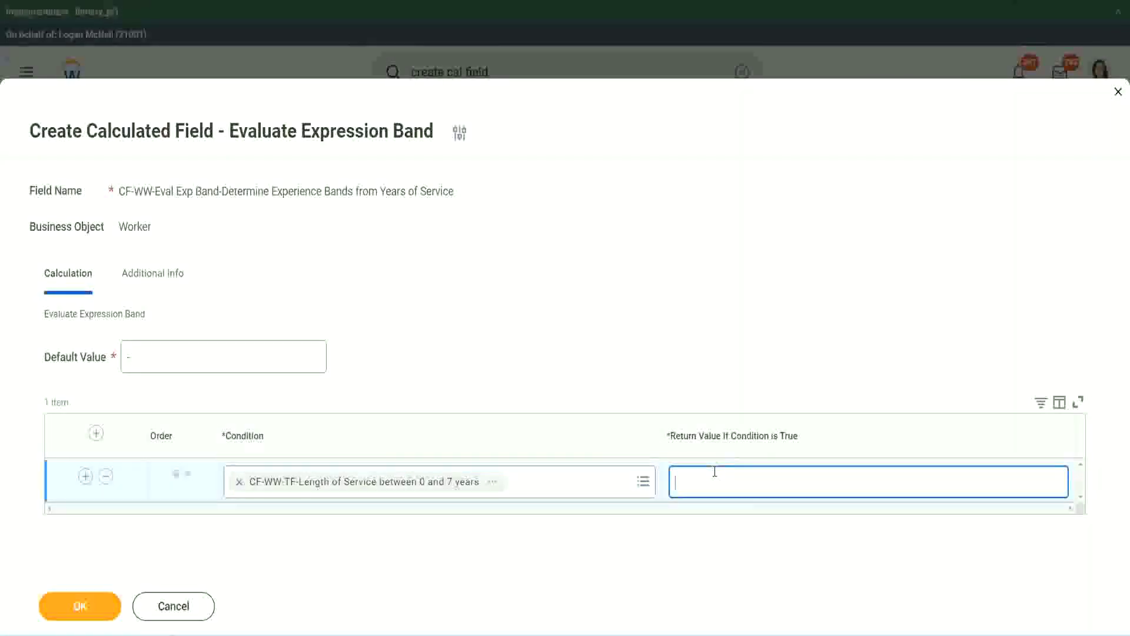
{"action": "type", "text": "Amateur"}
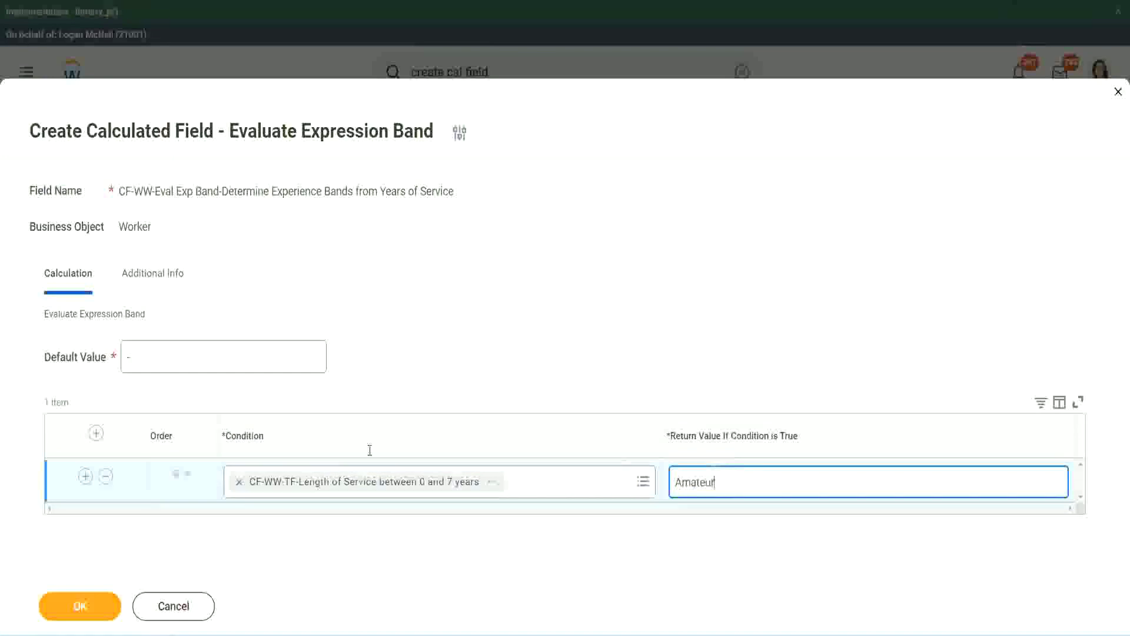
Add three more empty condition rows below the Amateur row.
{"action": "left_click", "coordinate": [85, 475]}
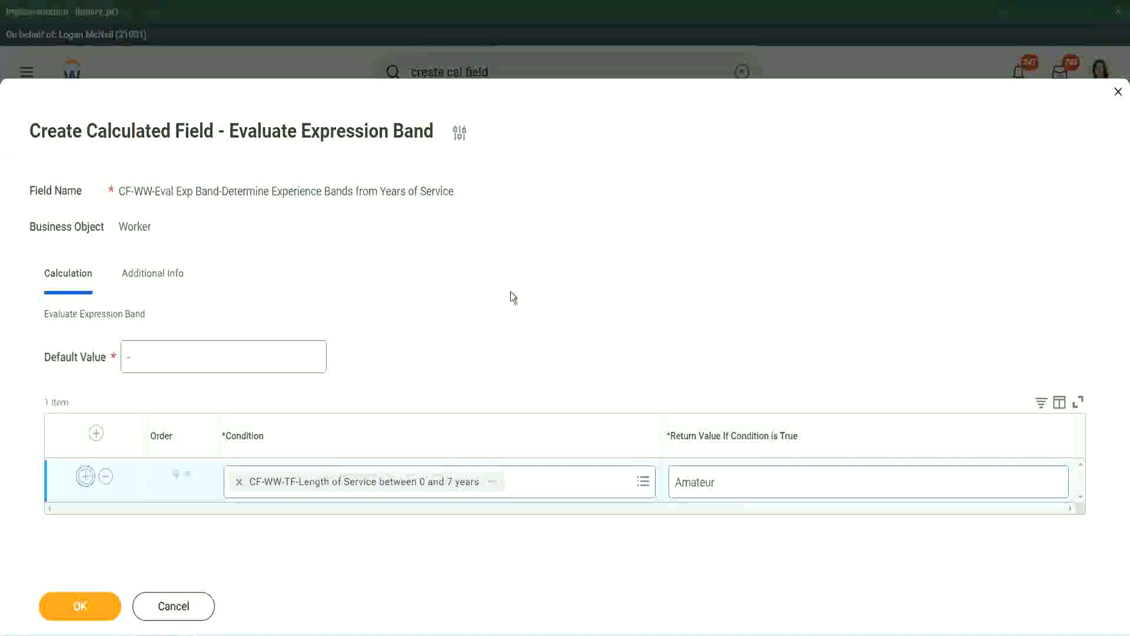
{"action": "left_click", "coordinate": [85, 518]}
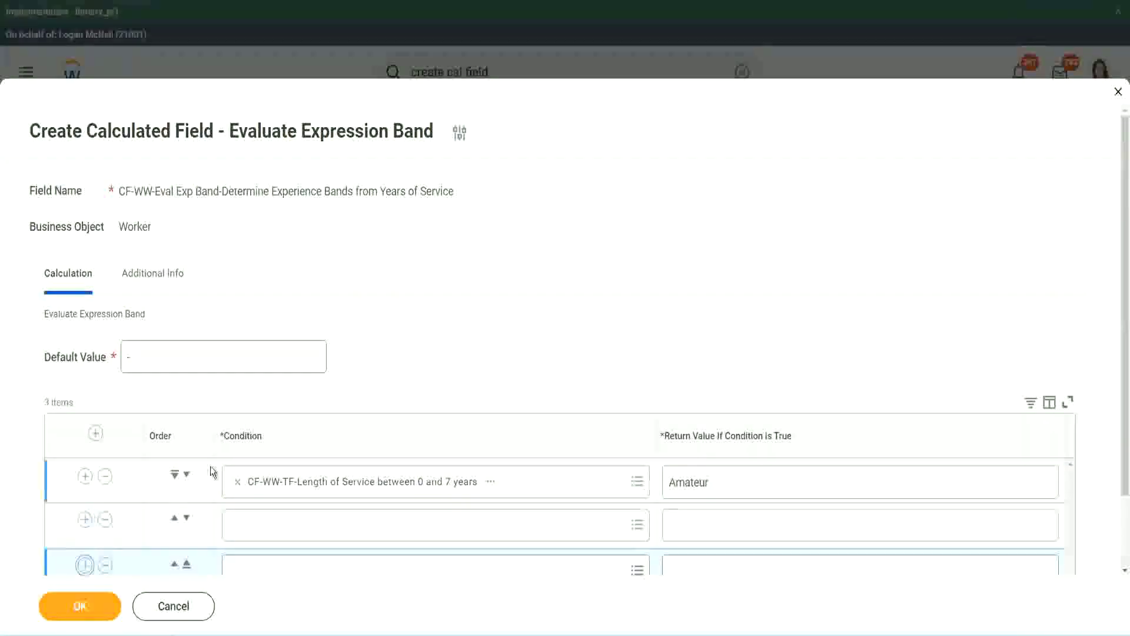
{"action": "scroll", "coordinate": [211, 466], "scroll_direction": "down", "scroll_amount": 2}
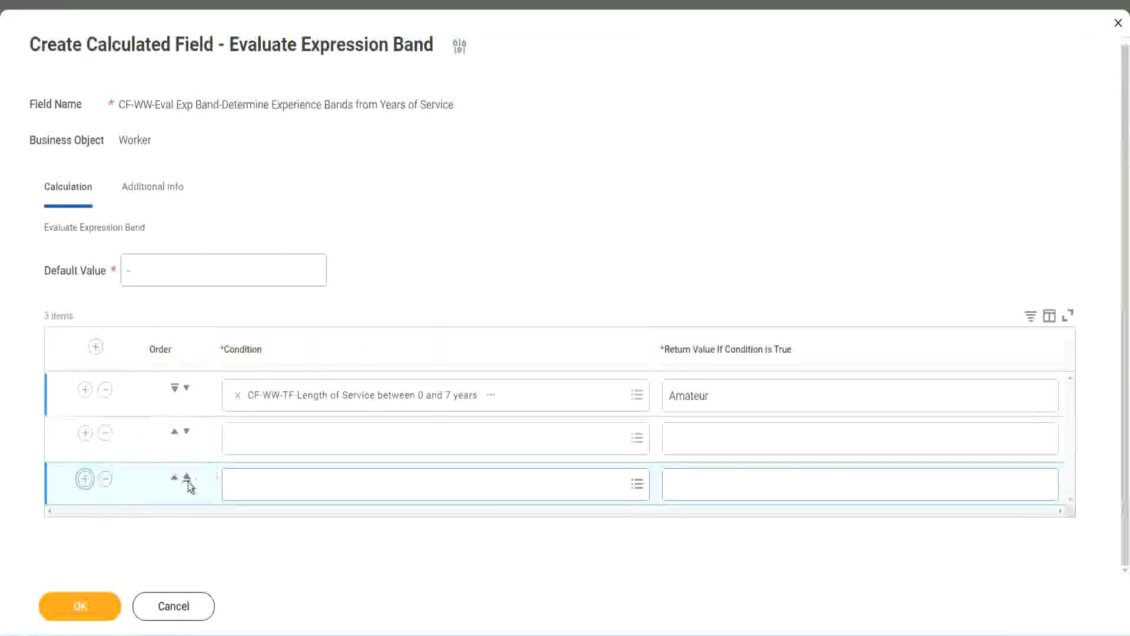
{"action": "left_click", "coordinate": [85, 479]}
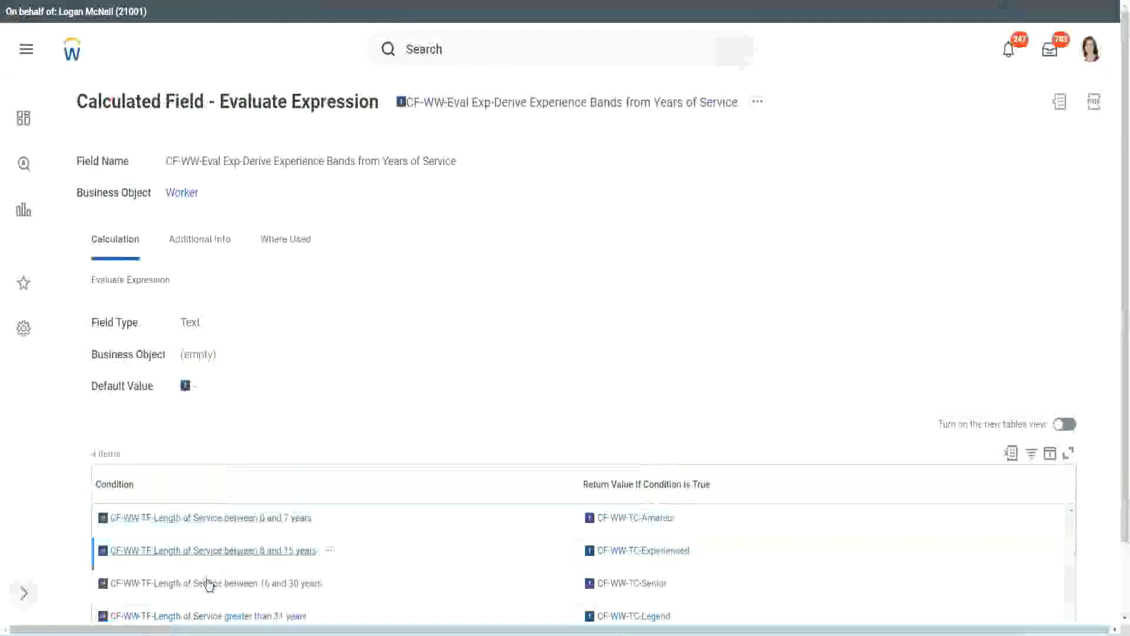
Copy CF-WW-TF-Length of Service between 16 and 30 years from the existing field into the second row's condition and move that row to third place.
{"action": "right_click", "coordinate": [211, 583]}
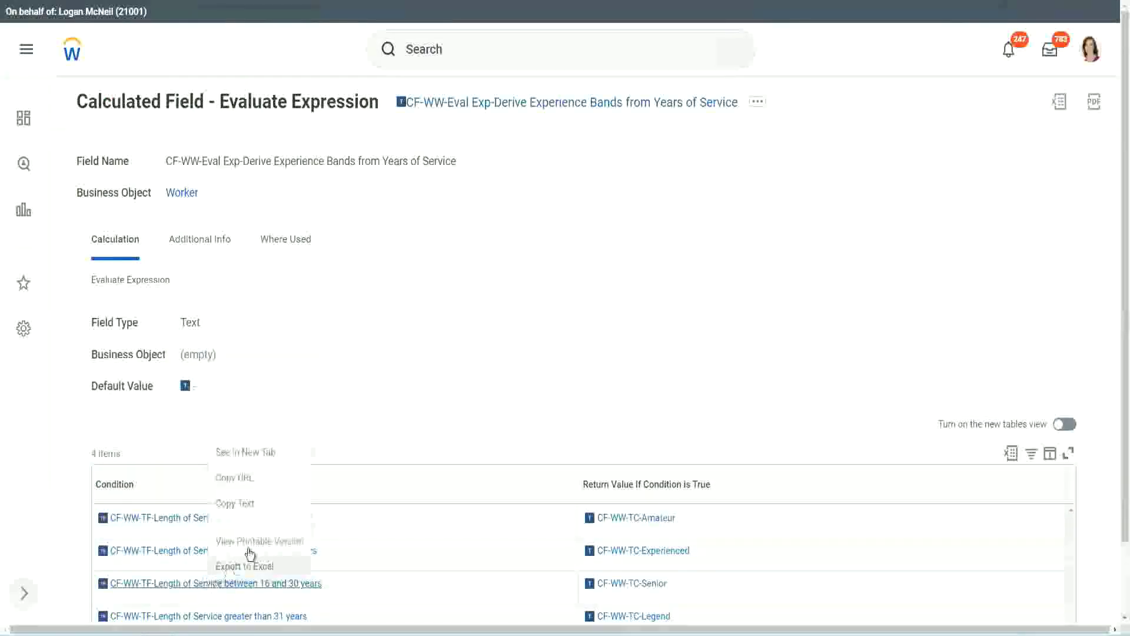
{"action": "left_click", "coordinate": [263, 502]}
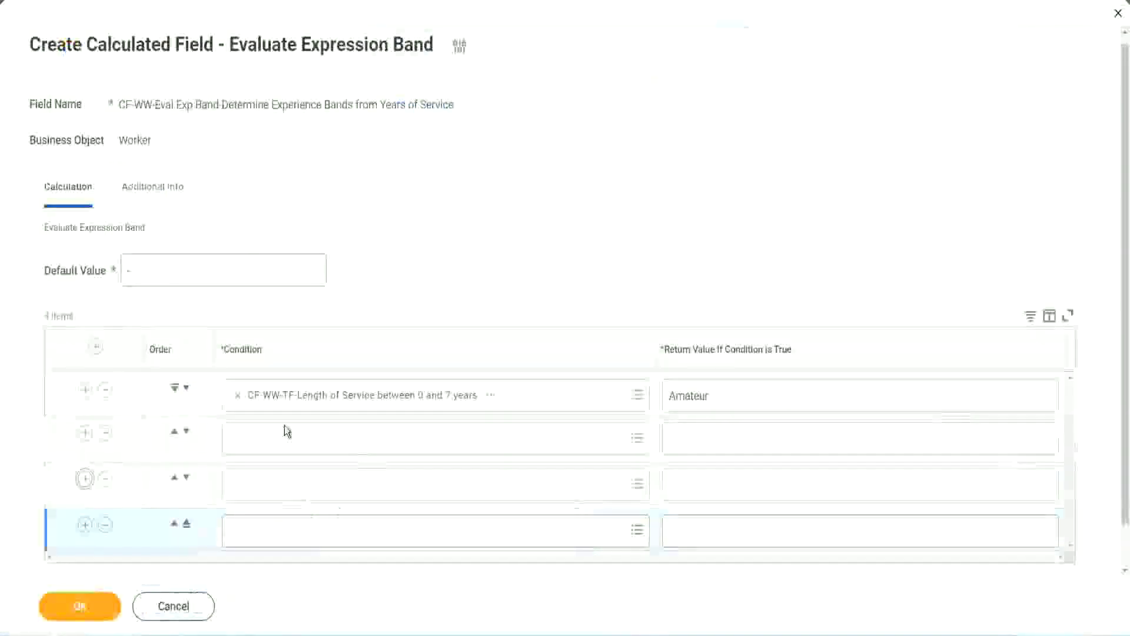
{"action": "left_click", "coordinate": [285, 436]}
{"action": "key", "text": "ctrl+v"}
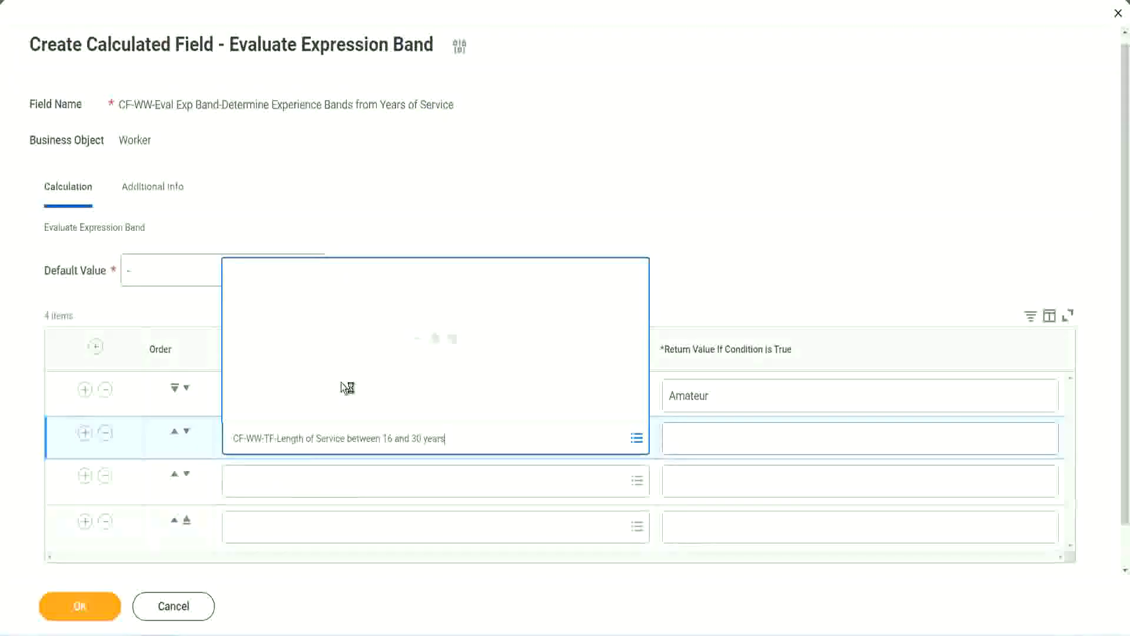
{"action": "left_click", "coordinate": [186, 431]}
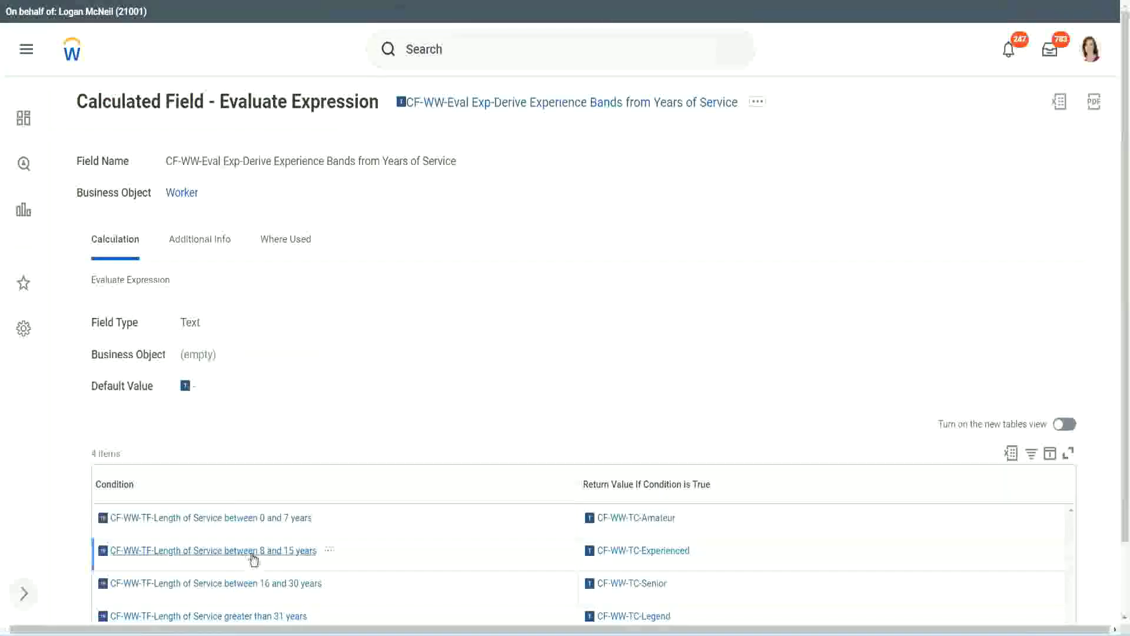
Copy CF-WW-TF-Length of Service between 8 and 15 years from the existing field into the empty second row's condition.
{"action": "right_click", "coordinate": [254, 559]}
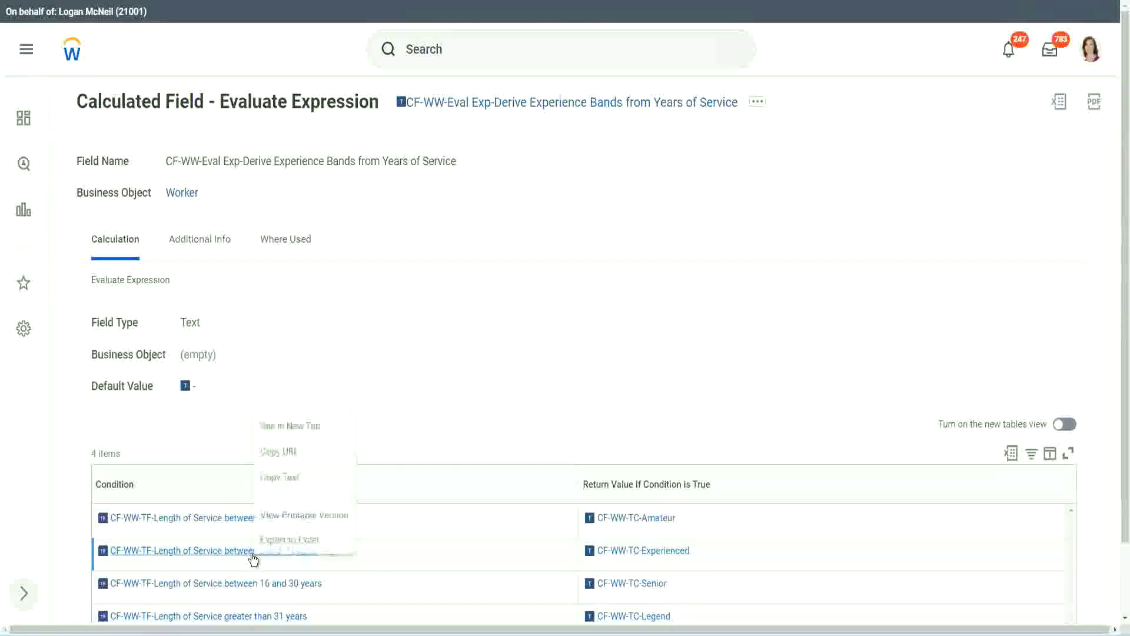
{"action": "left_click", "coordinate": [286, 477]}
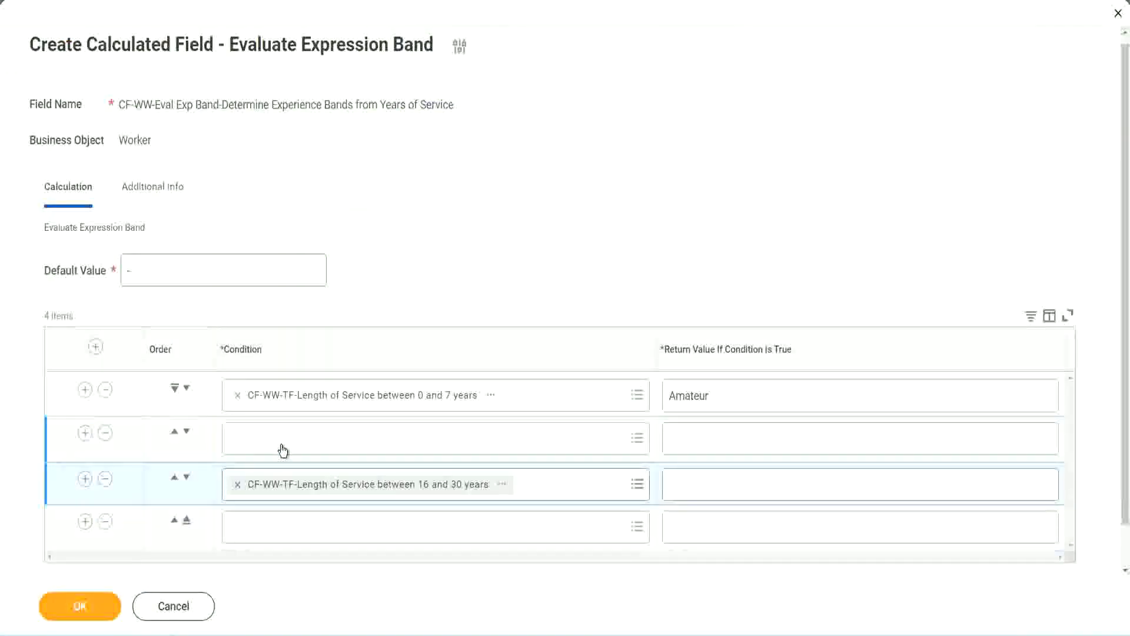
{"action": "left_click", "coordinate": [283, 450]}
{"action": "key", "text": "ctrl+v"}
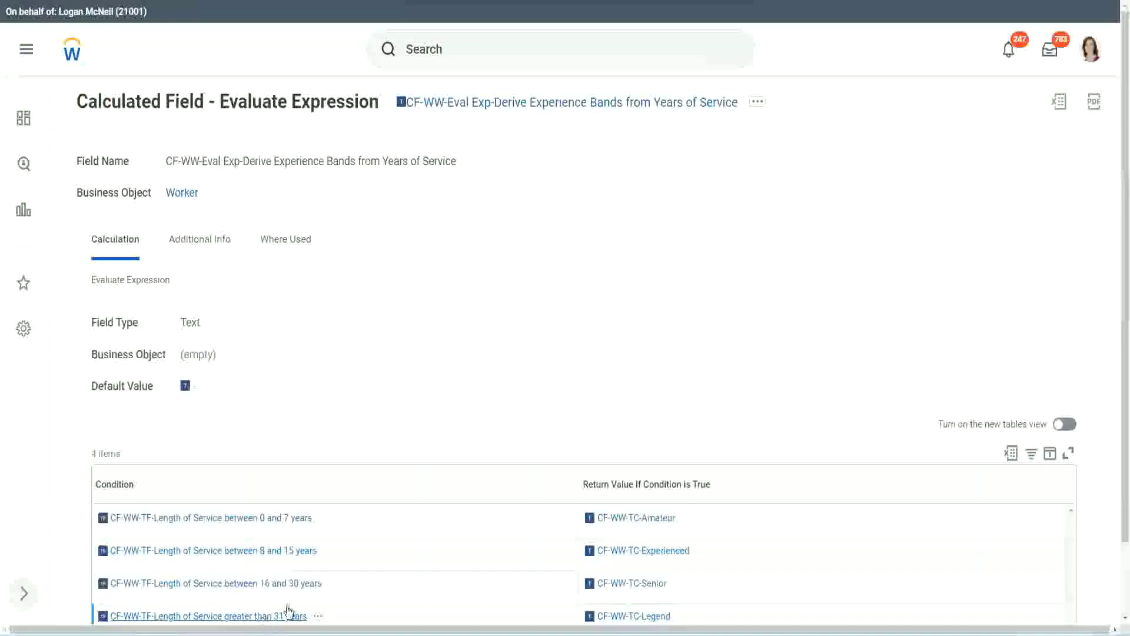
Copy CF-WW-TF-Length of Service greater than 31 years from the existing field into the fourth row's condition and set its return value to Legend.
{"action": "right_click", "coordinate": [289, 609]}
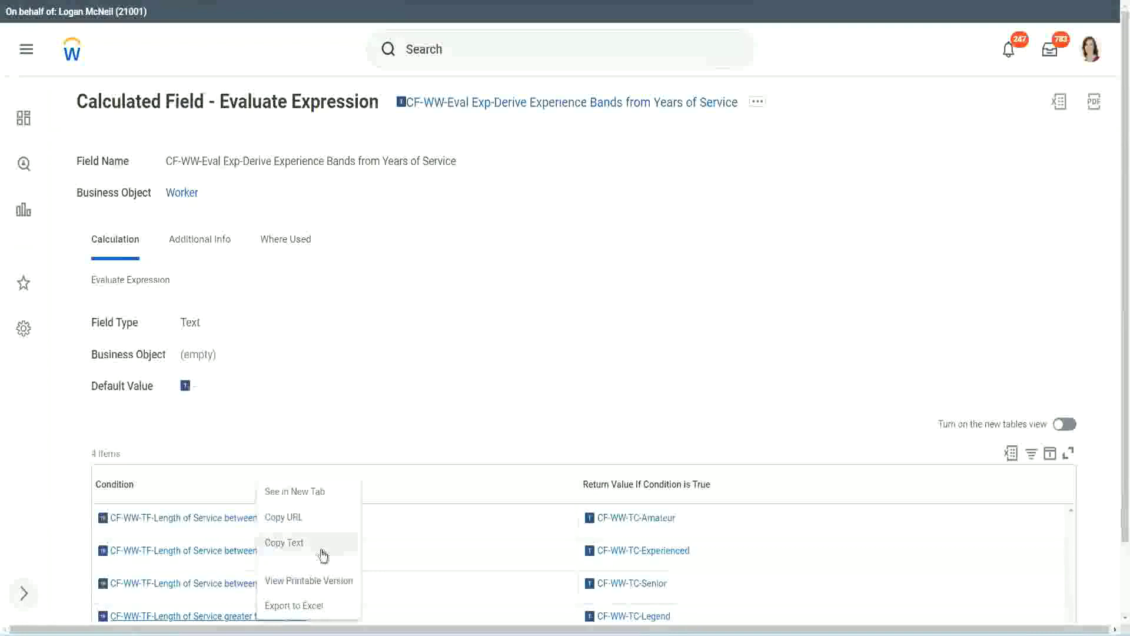
{"action": "left_click", "coordinate": [322, 554]}
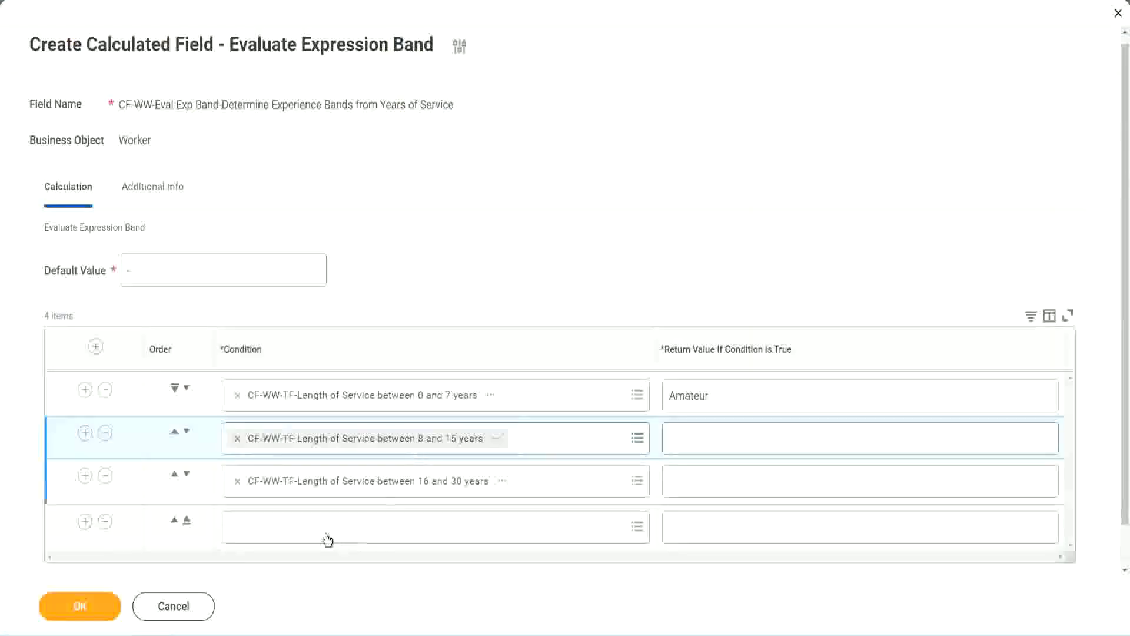
{"action": "left_click", "coordinate": [325, 525]}
{"action": "key", "text": "ctrl+v"}
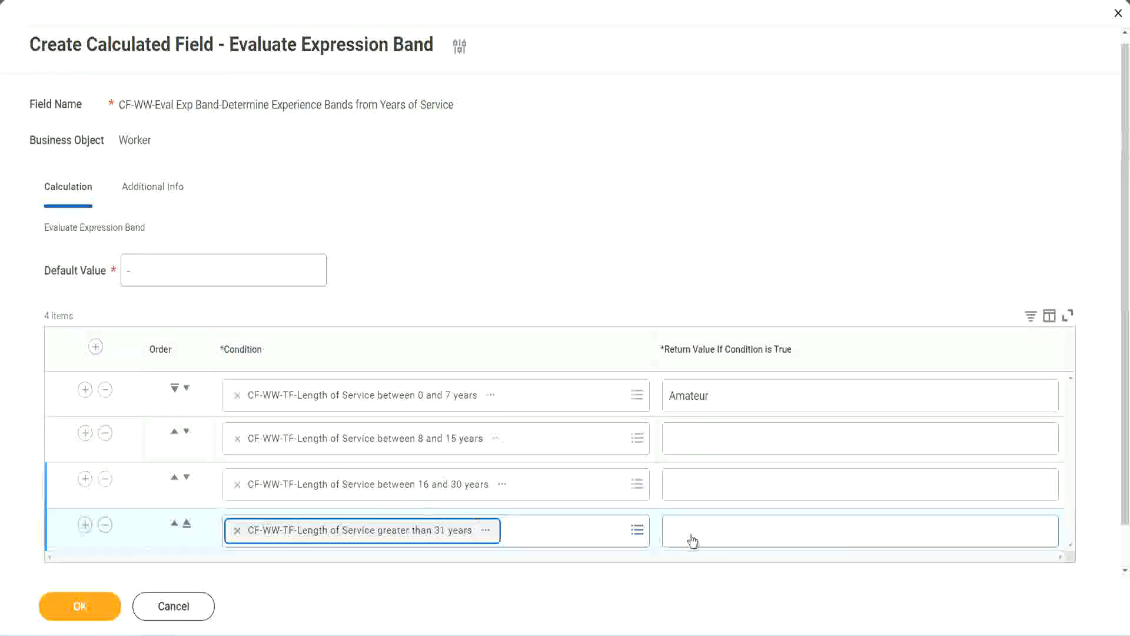
{"action": "left_click", "coordinate": [739, 529]}
{"action": "type", "text": "Le"}
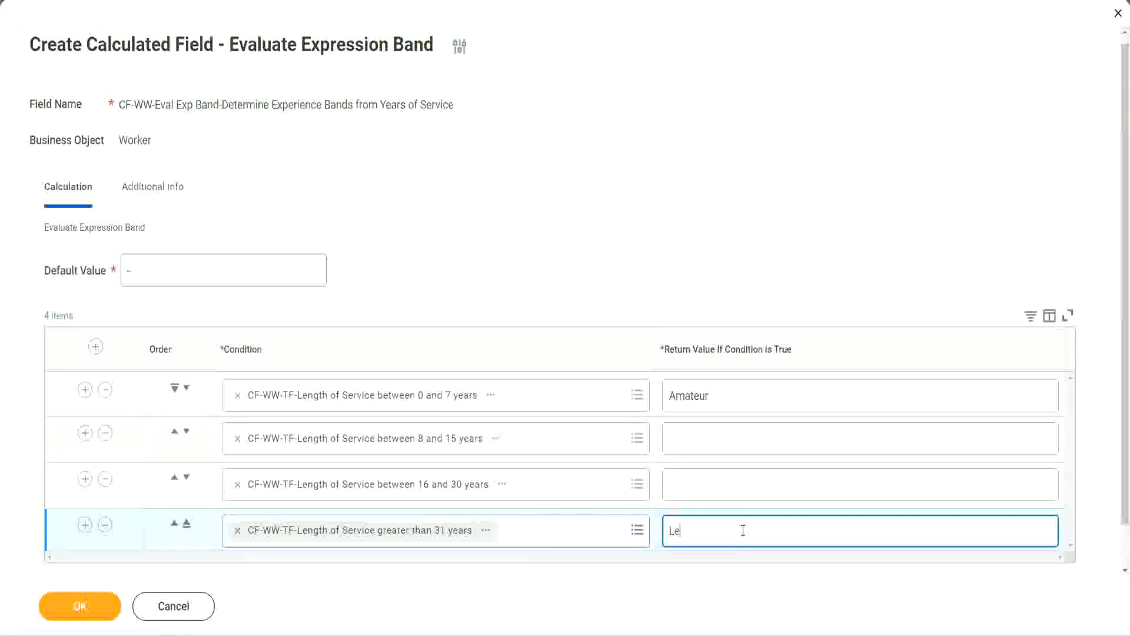
{"action": "type", "text": "gend"}
Set the return values to Senior for 16 to 30 years and Experienced for 8 to 15 years, and save the calculated field.
{"action": "left_click", "coordinate": [694, 484]}
{"action": "type", "text": "S"}
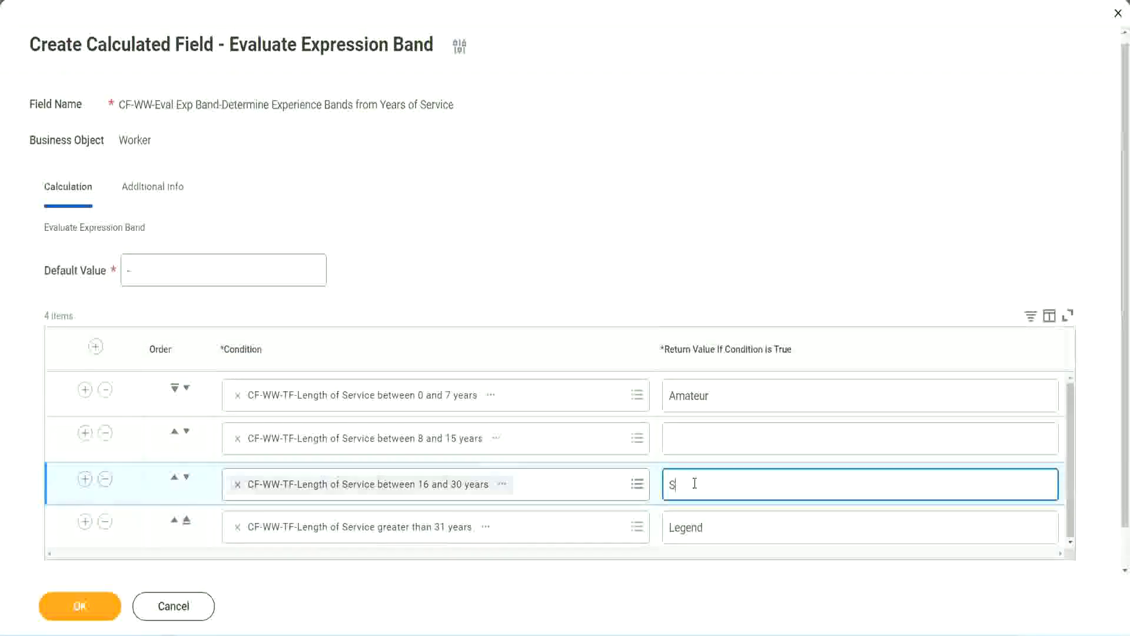
{"action": "type", "text": "enior"}
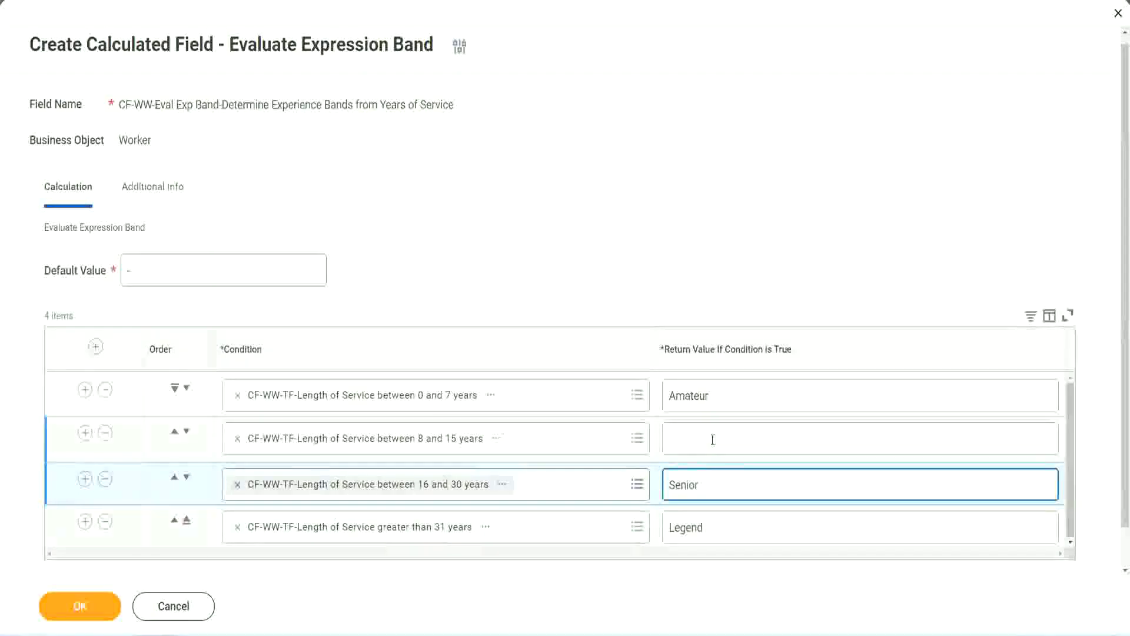
{"action": "left_click", "coordinate": [712, 440]}
{"action": "type", "text": "Ex"}
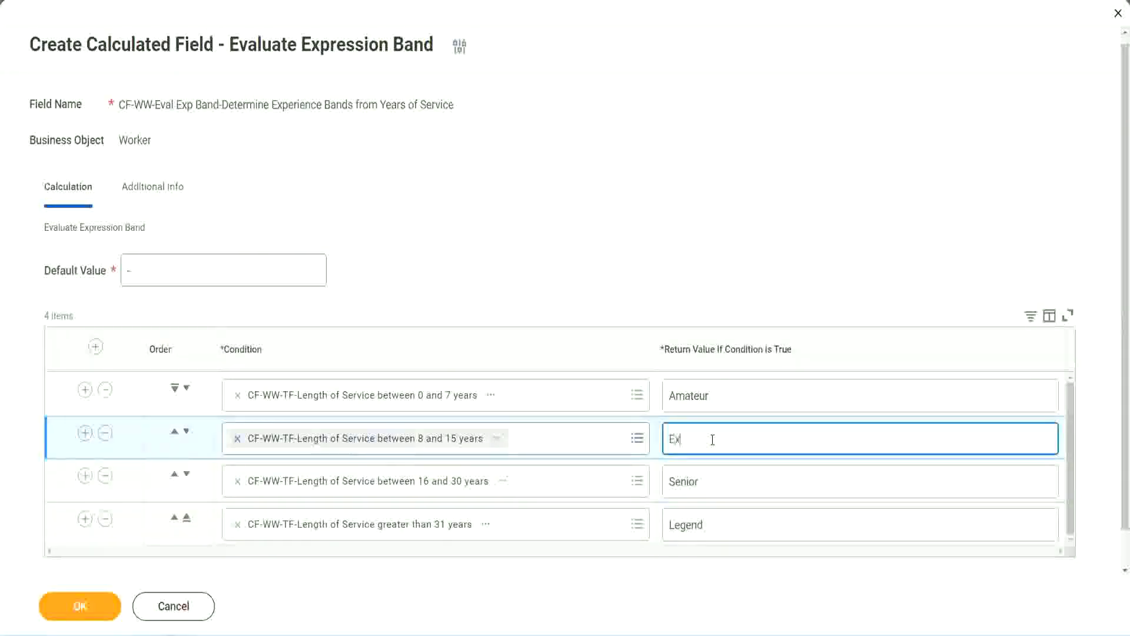
{"action": "type", "text": "perienced"}
{"action": "left_click", "coordinate": [81, 606]}
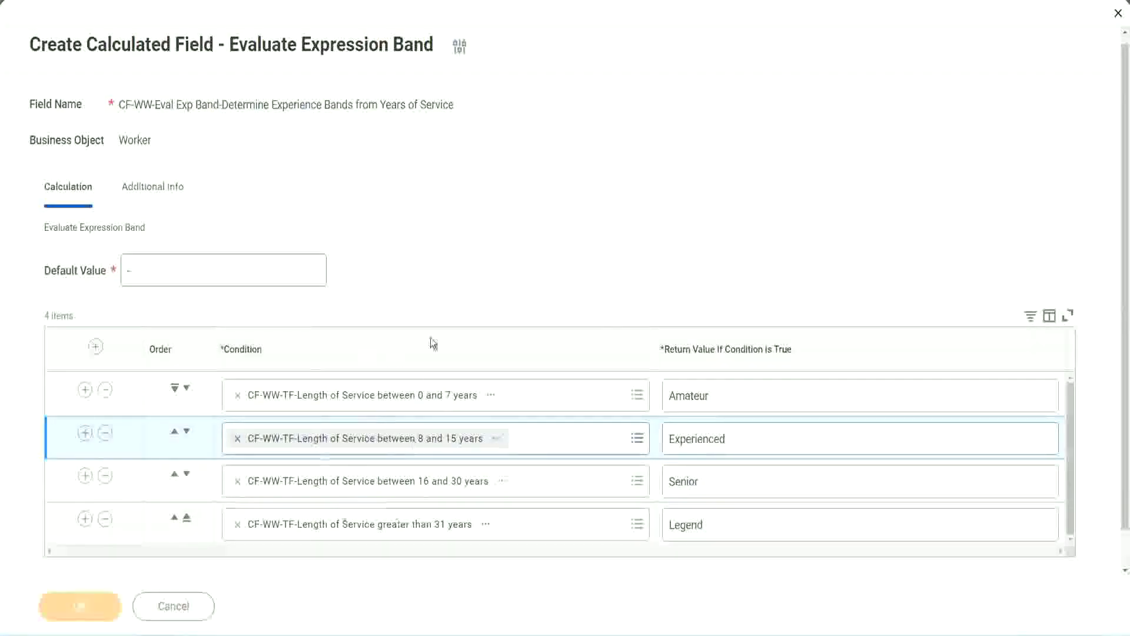
Review the return value of each condition in the saved band field and copy the field's name.
{"action": "scroll", "coordinate": [387, 359], "scroll_direction": "down", "scroll_amount": 3}
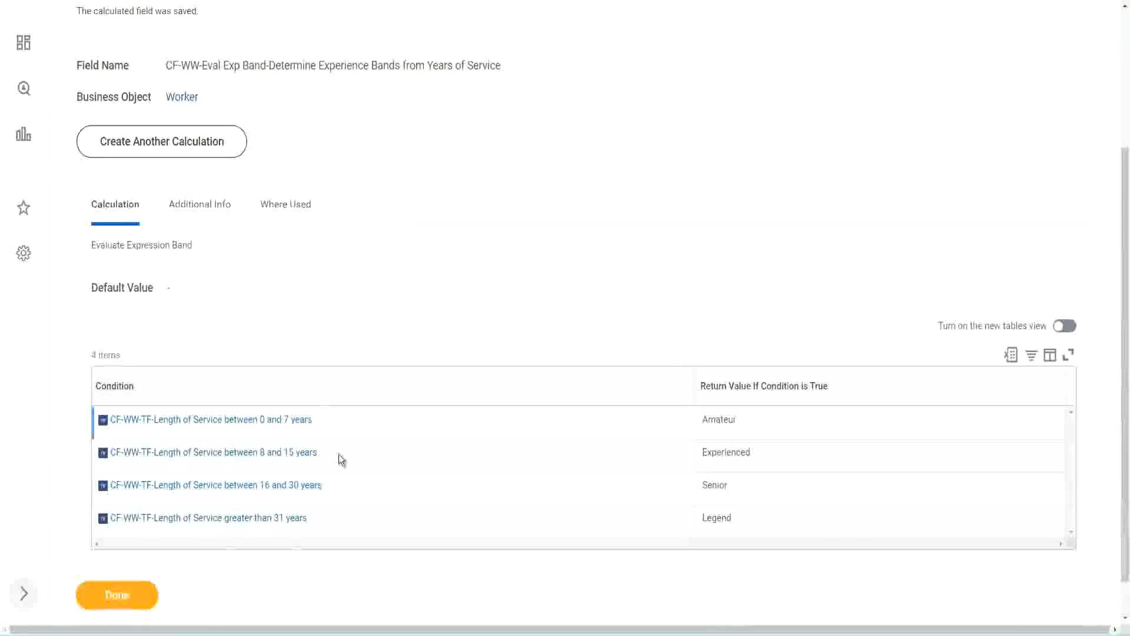
{"action": "double_click", "coordinate": [719, 418]}
{"action": "double_click", "coordinate": [718, 452]}
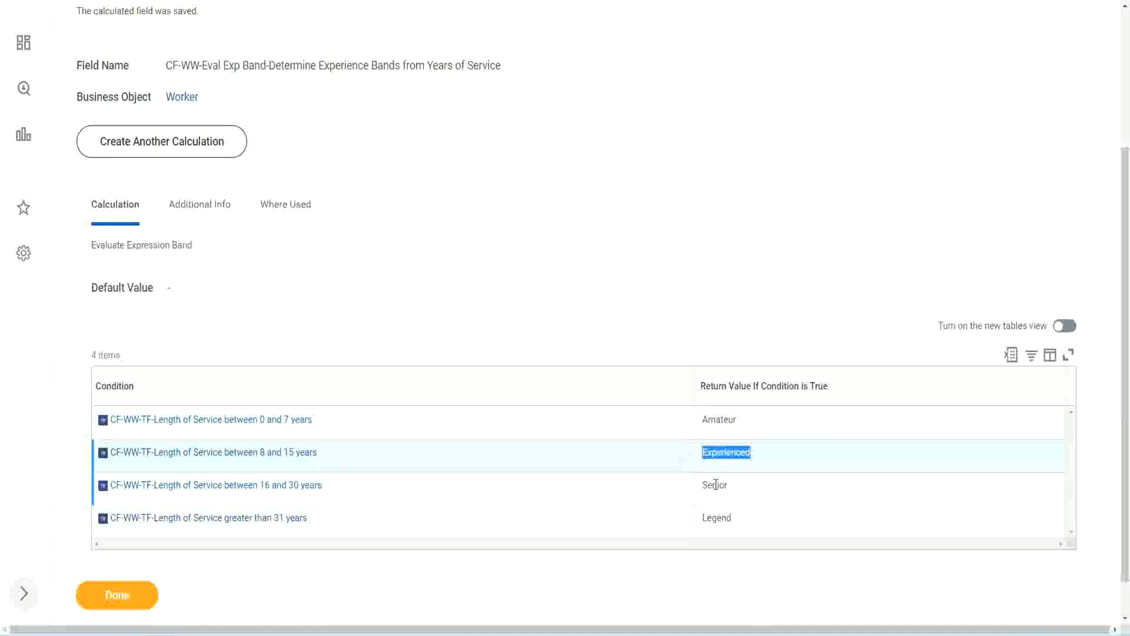
{"action": "double_click", "coordinate": [716, 483]}
{"action": "left_click", "coordinate": [719, 516]}
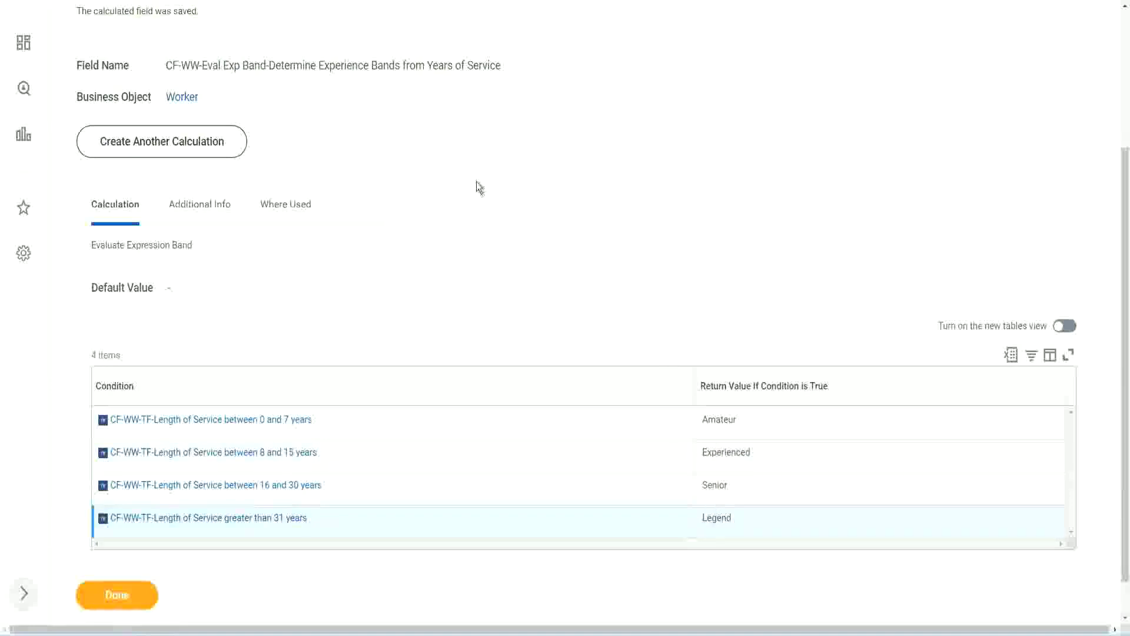
{"action": "scroll", "coordinate": [477, 183], "scroll_direction": "up", "scroll_amount": 3}
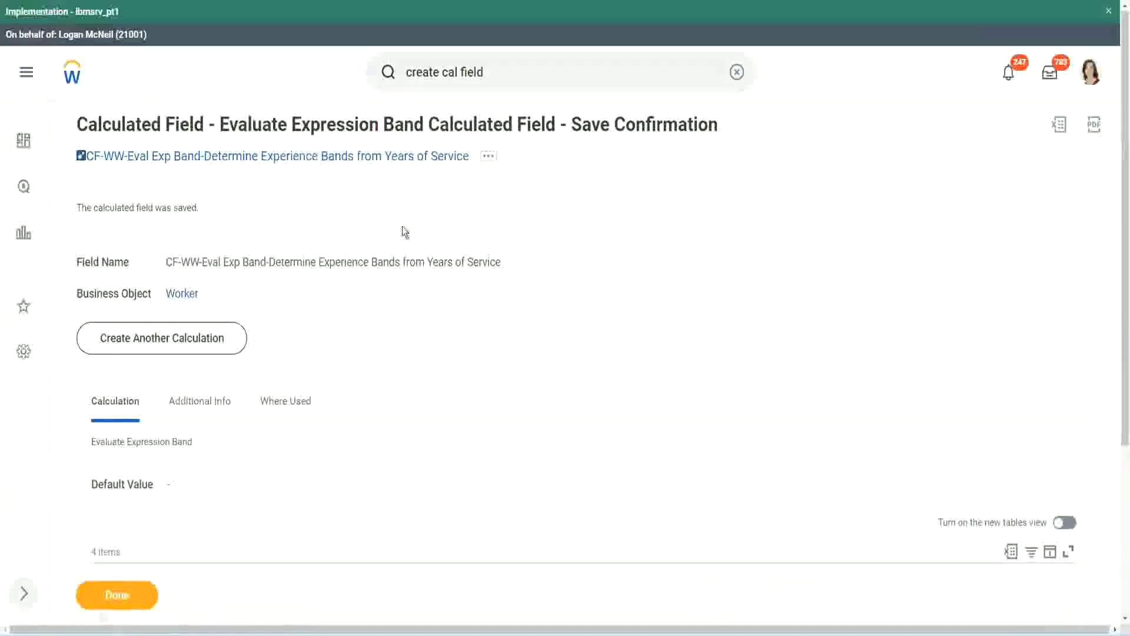
{"action": "right_click", "coordinate": [370, 158]}
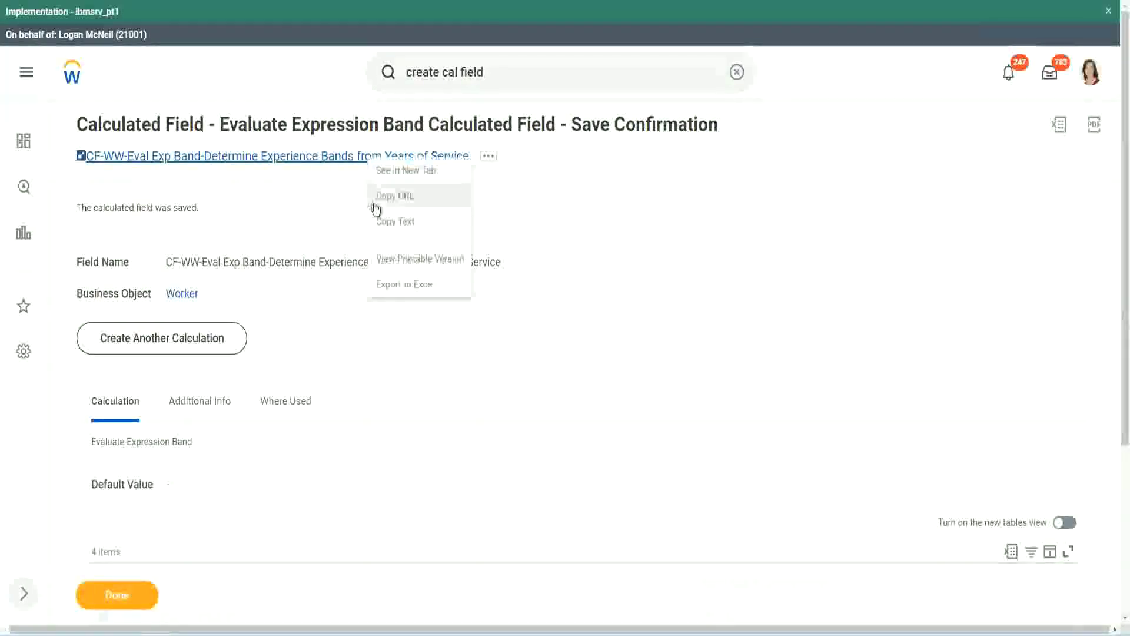
{"action": "left_click", "coordinate": [391, 224]}
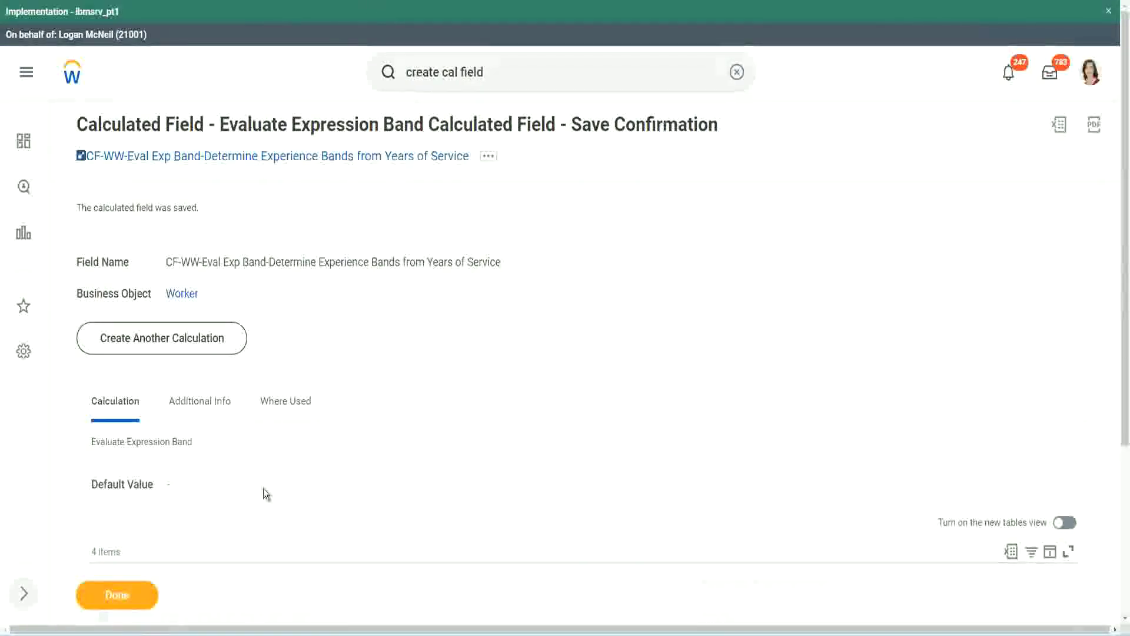
{"action": "scroll", "coordinate": [374, 456], "scroll_direction": "down", "scroll_amount": 3}
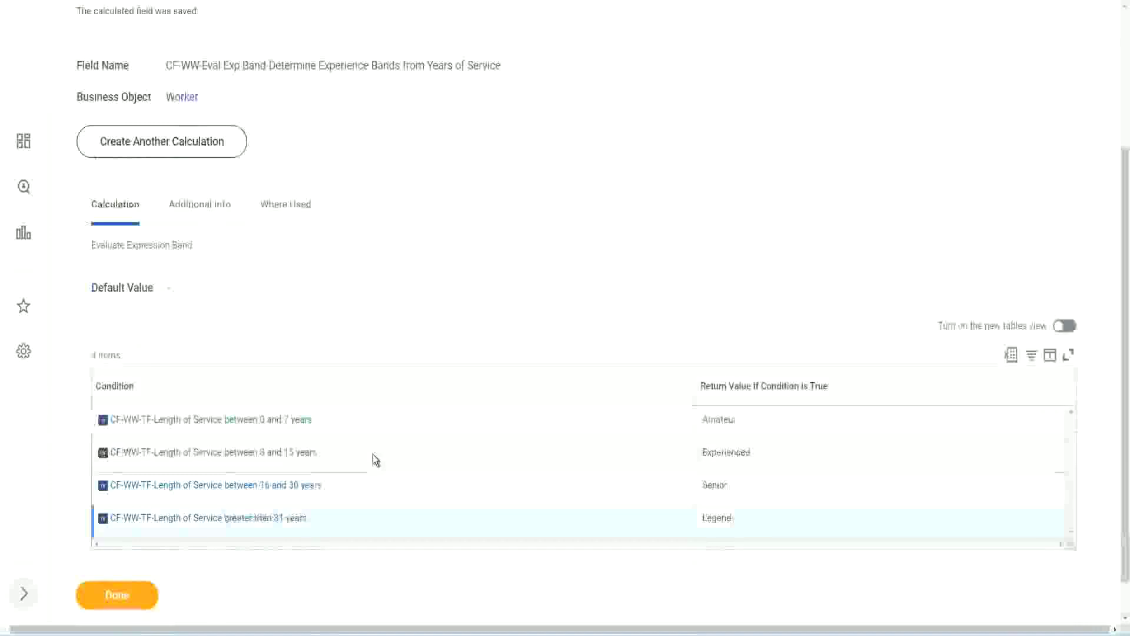
{"action": "scroll", "coordinate": [373, 453], "scroll_direction": "down", "scroll_amount": 1}
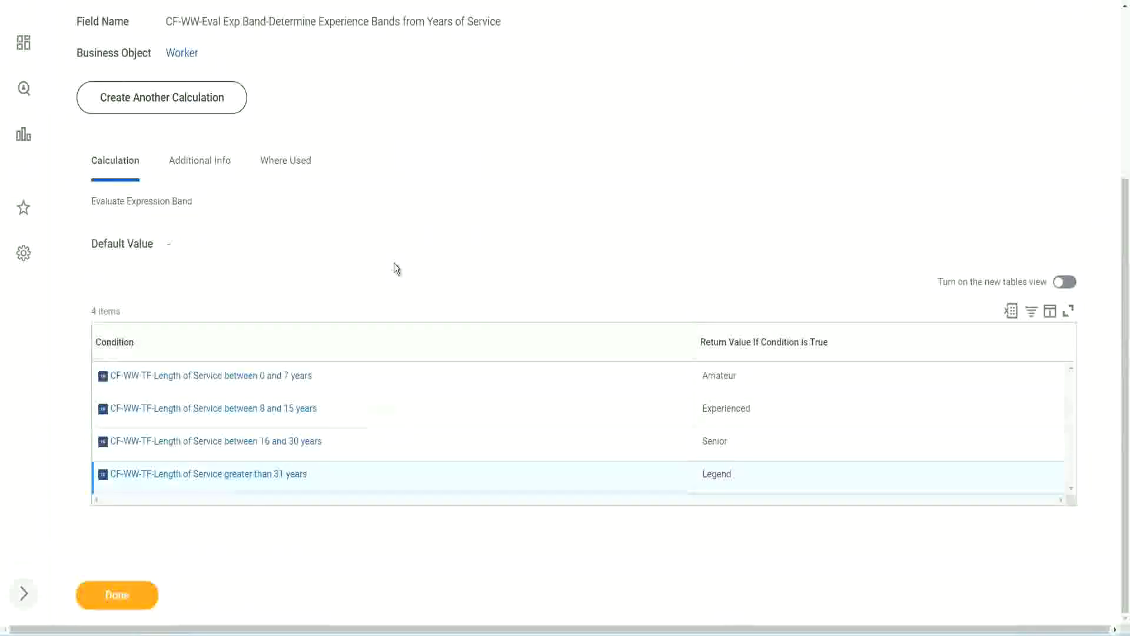
{"action": "scroll", "coordinate": [396, 268], "scroll_direction": "up", "scroll_amount": 3}
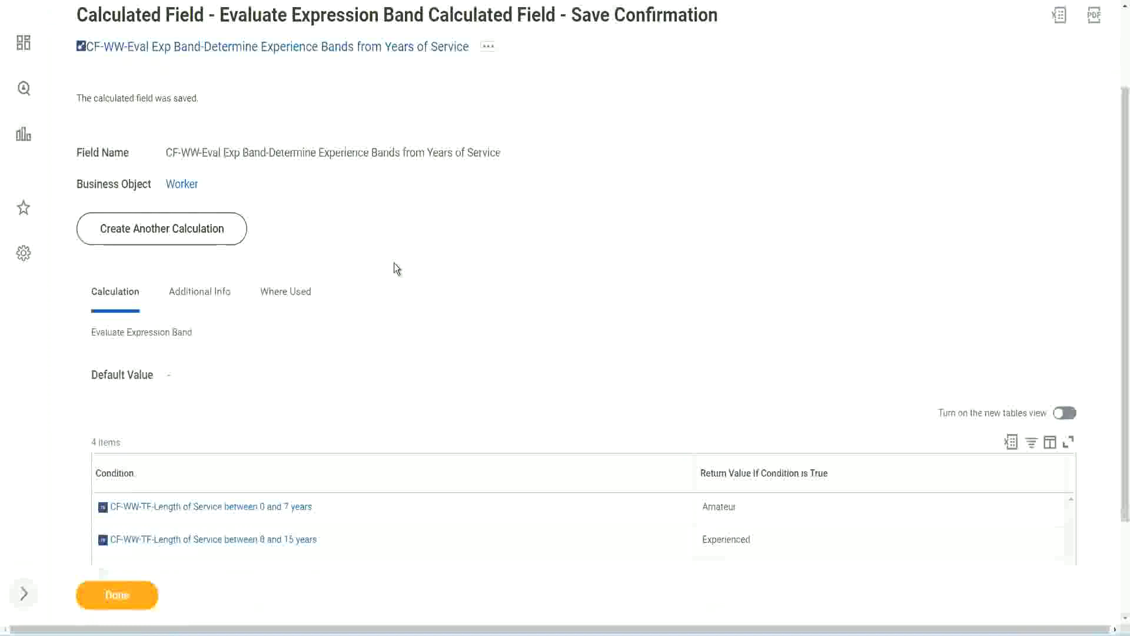
{"action": "scroll", "coordinate": [394, 262], "scroll_direction": "down", "scroll_amount": 3}
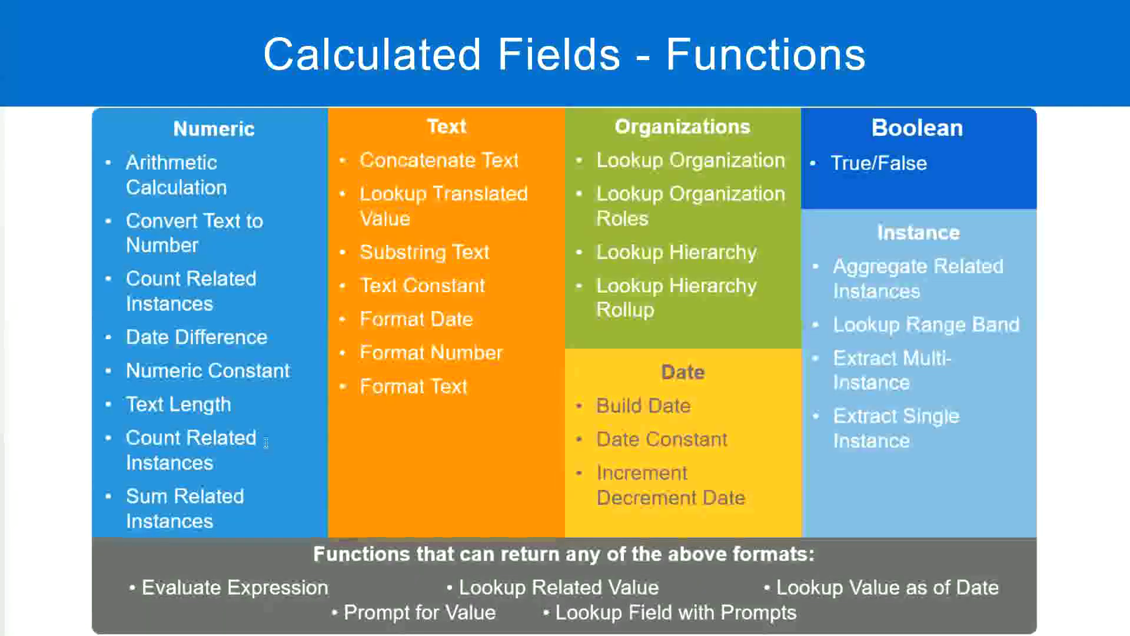
{"action": "key", "text": "alt+Tab"}
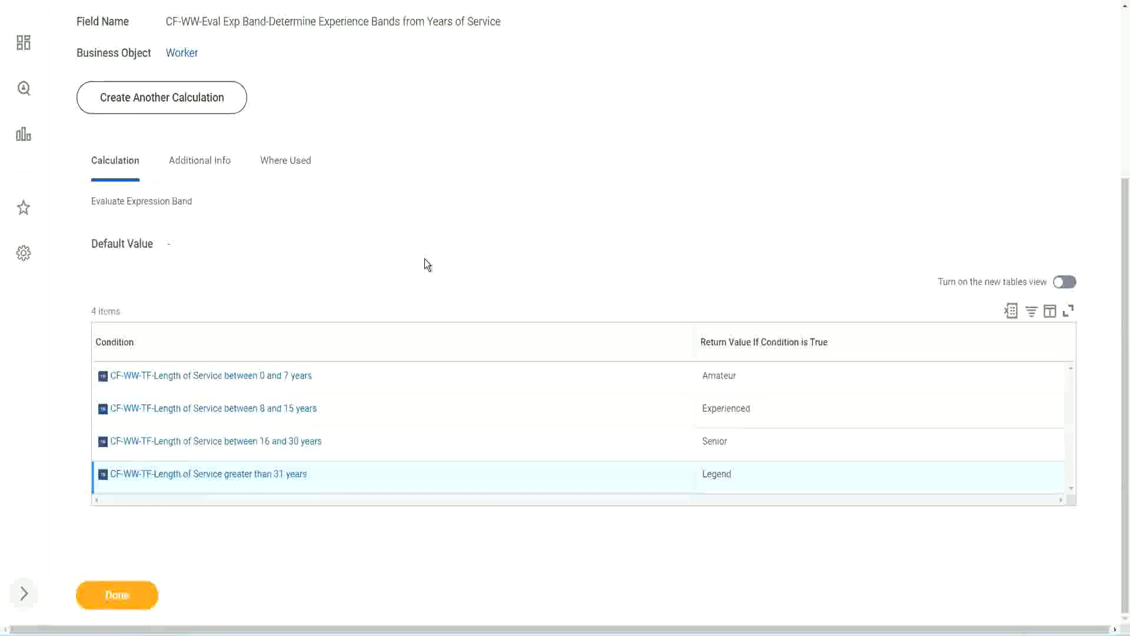
{"action": "scroll", "coordinate": [428, 264], "scroll_direction": "up", "scroll_amount": 1}
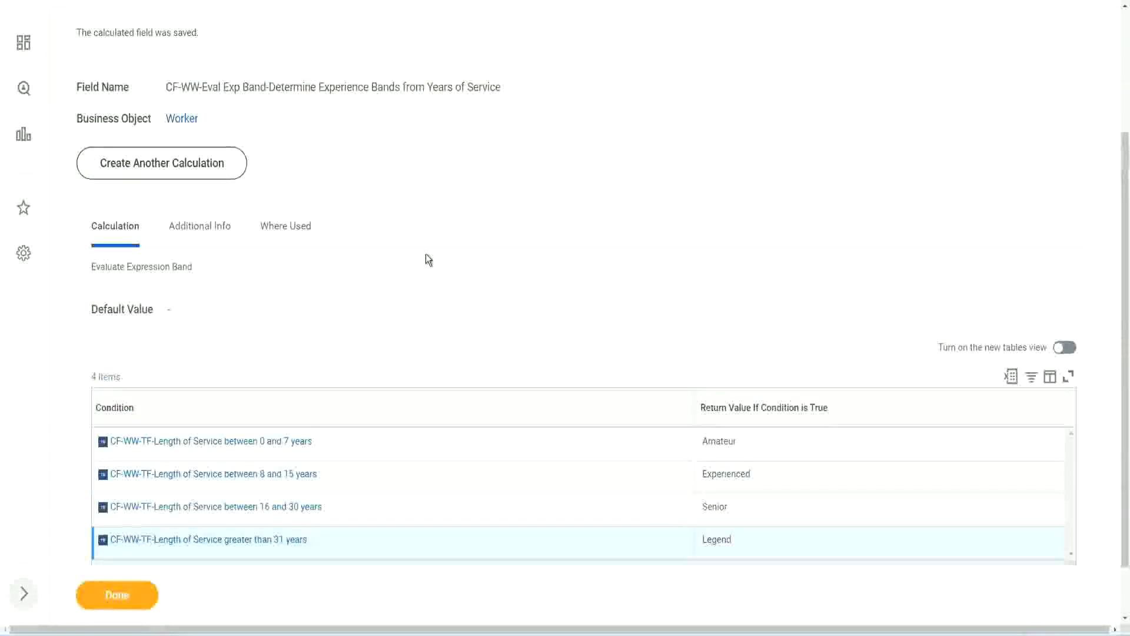
{"action": "scroll", "coordinate": [427, 263], "scroll_direction": "up", "scroll_amount": 3}
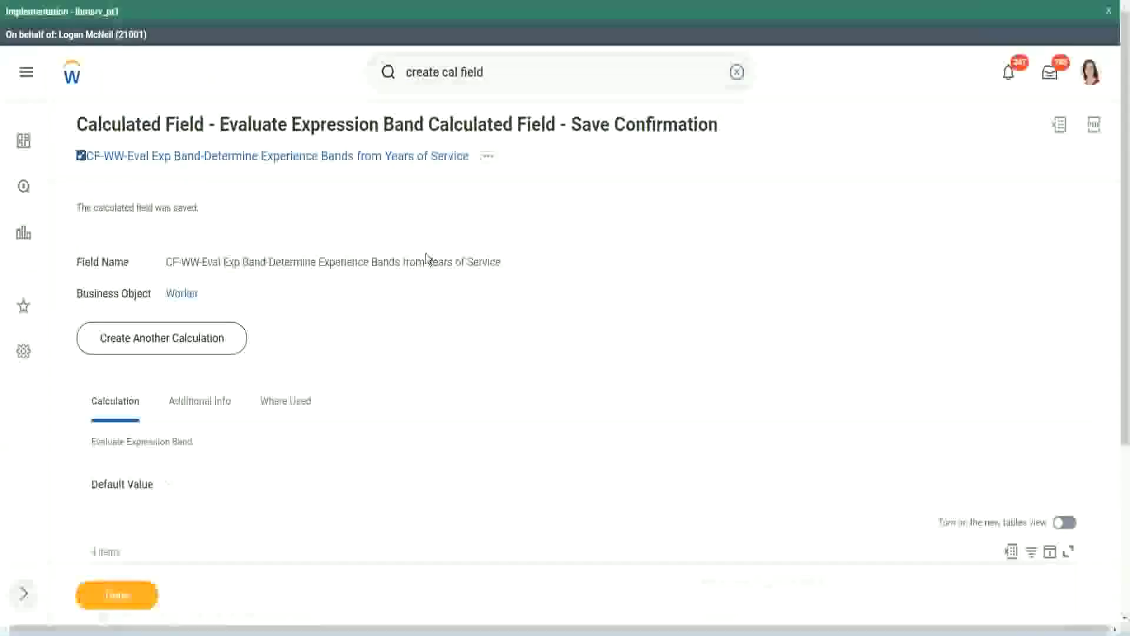
{"action": "scroll", "coordinate": [427, 260], "scroll_direction": "down", "scroll_amount": 4}
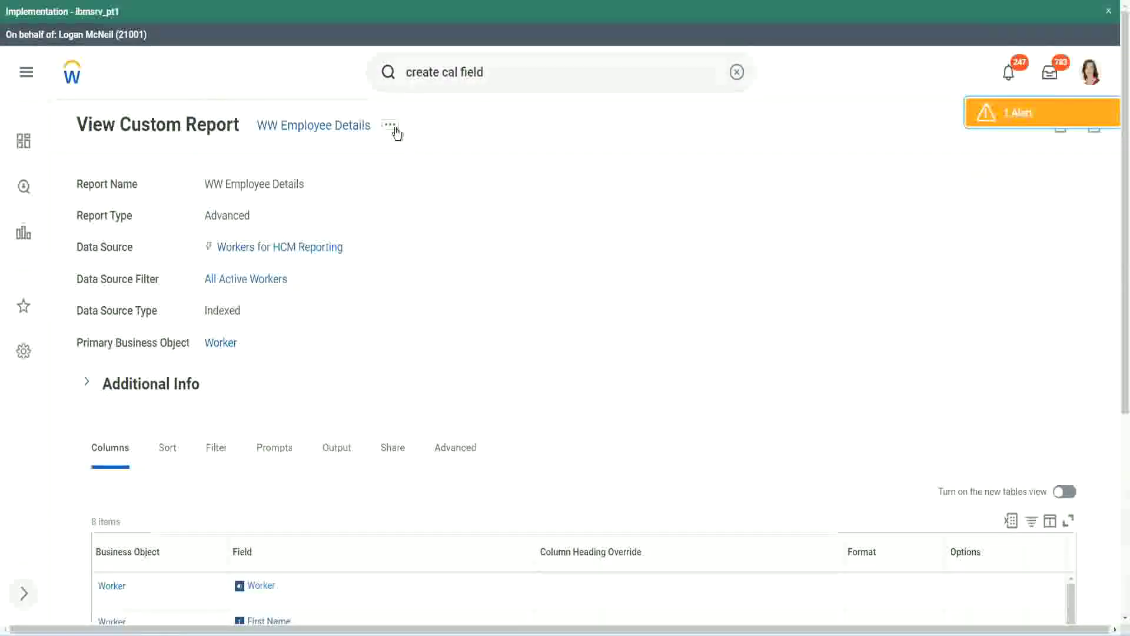
Open the WW Employee Details custom report for editing.
{"action": "left_click", "coordinate": [390, 124]}
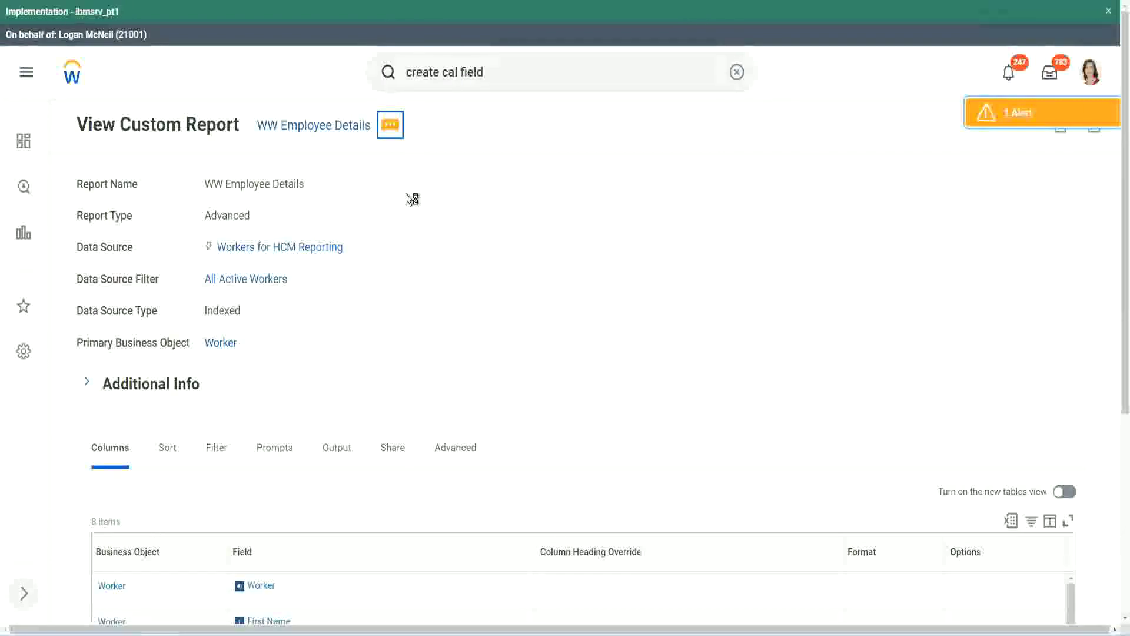
{"action": "mouse_move", "coordinate": [457, 192]}
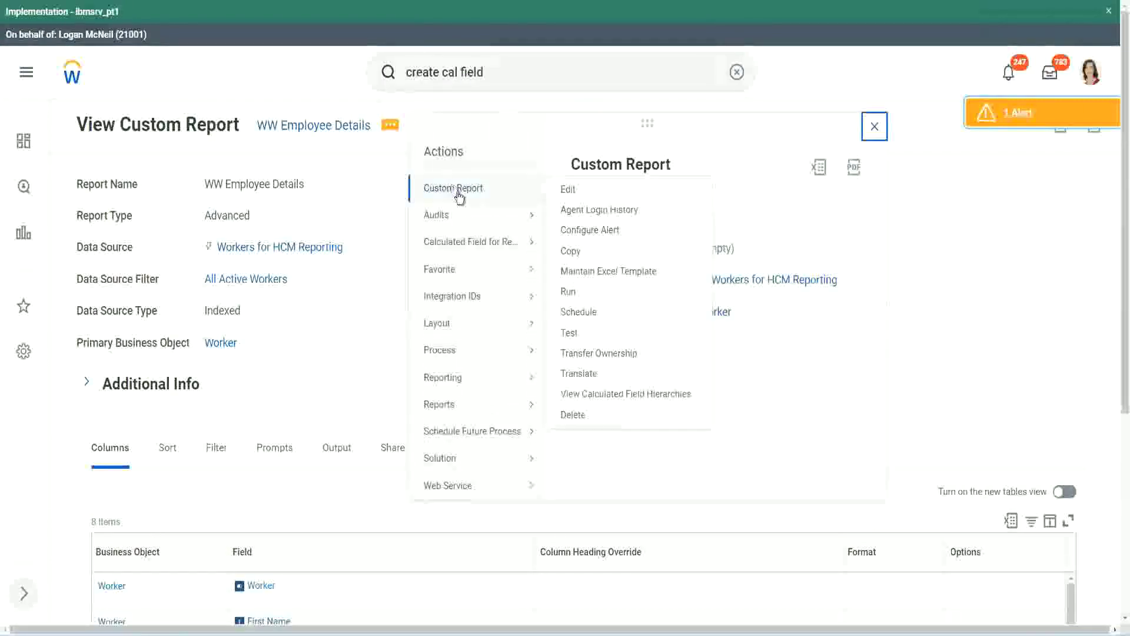
{"action": "left_click", "coordinate": [569, 190]}
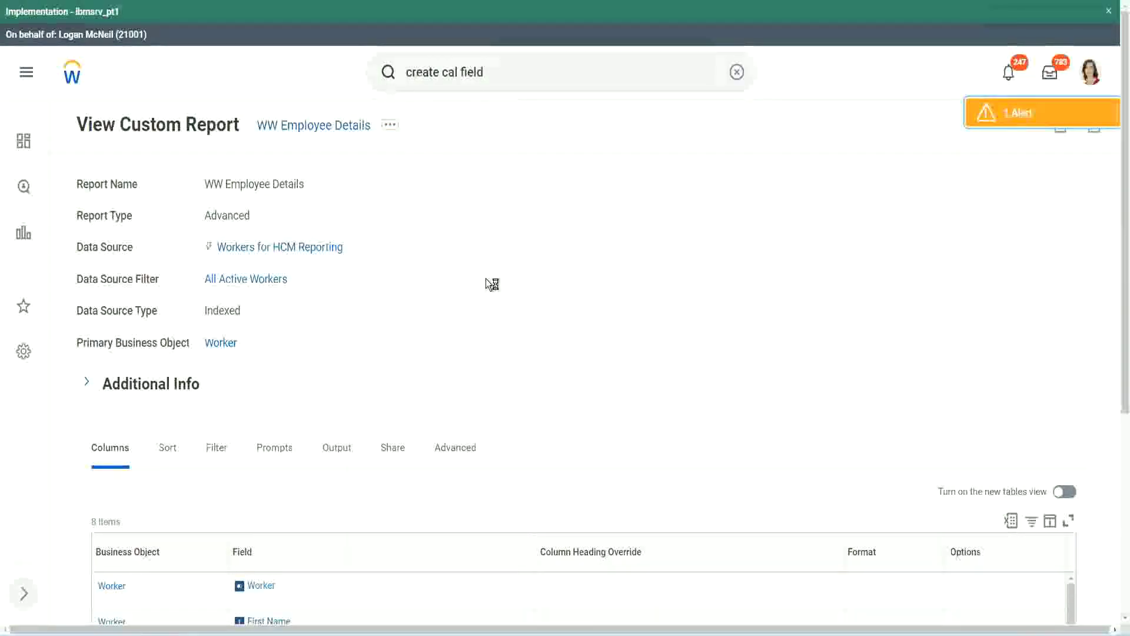
{"action": "scroll", "coordinate": [486, 278], "scroll_direction": "down", "scroll_amount": 1}
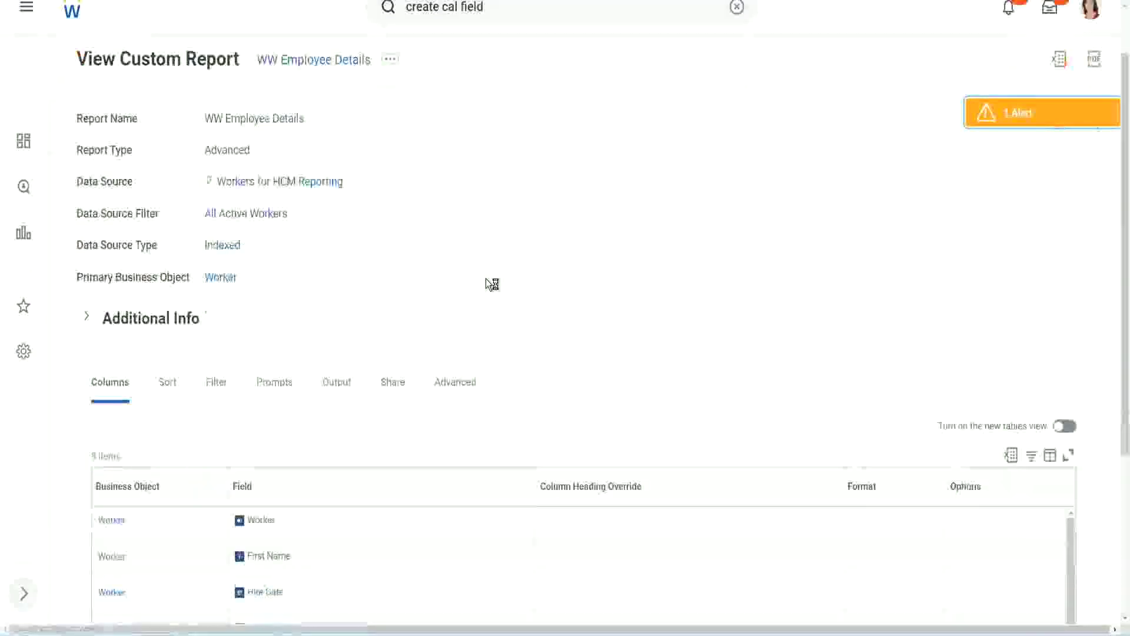
{"action": "scroll", "coordinate": [486, 278], "scroll_direction": "down", "scroll_amount": 4}
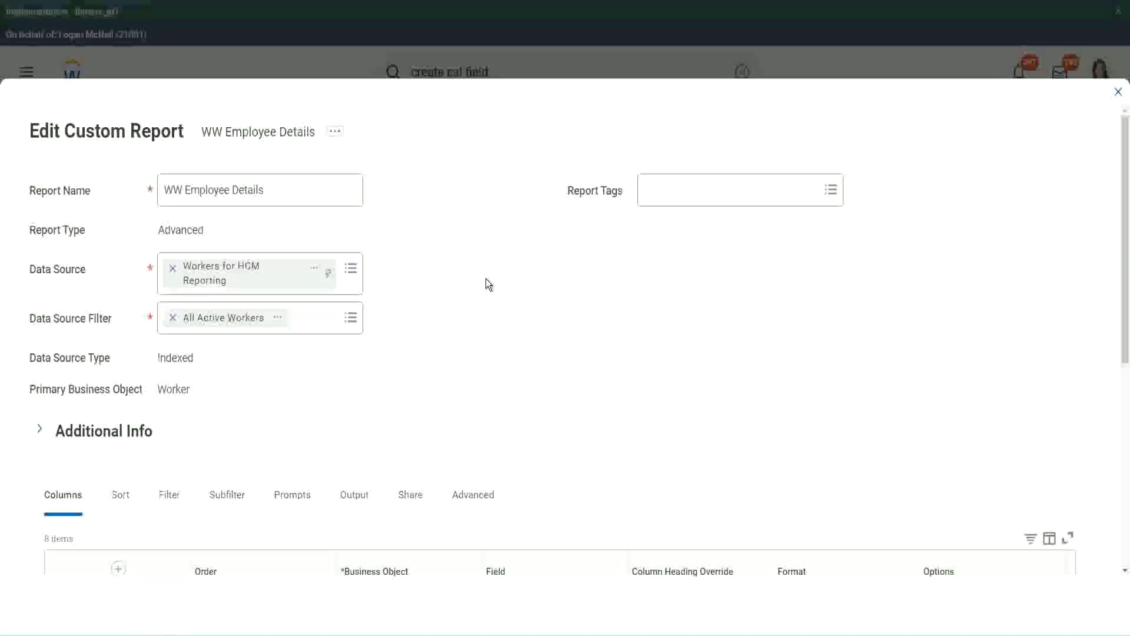
{"action": "scroll", "coordinate": [486, 283], "scroll_direction": "down", "scroll_amount": 8}
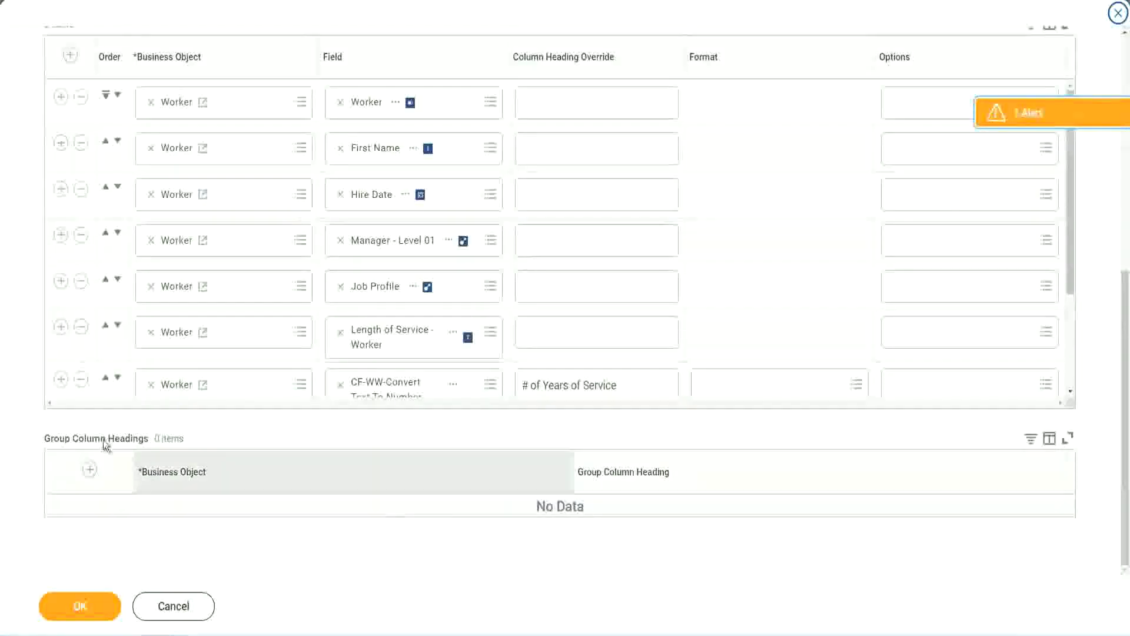
Add a Worker column row below Experience Bands and paste the name of the Evaluate Expression field above into its field search.
{"action": "scroll", "coordinate": [235, 284], "scroll_direction": "down", "scroll_amount": 3}
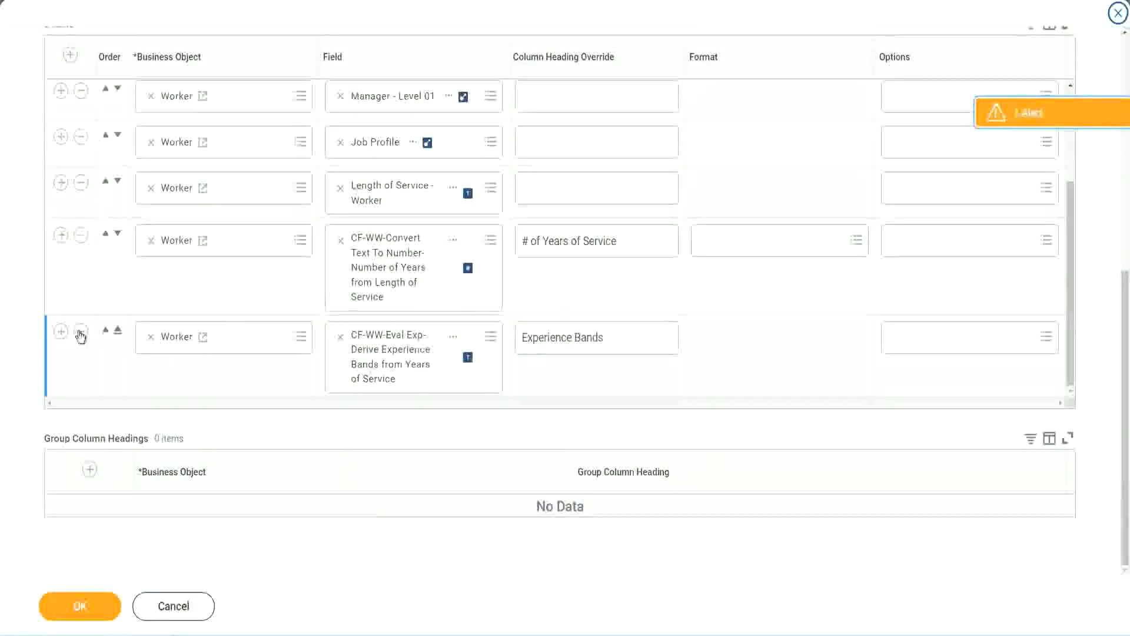
{"action": "left_click", "coordinate": [61, 332]}
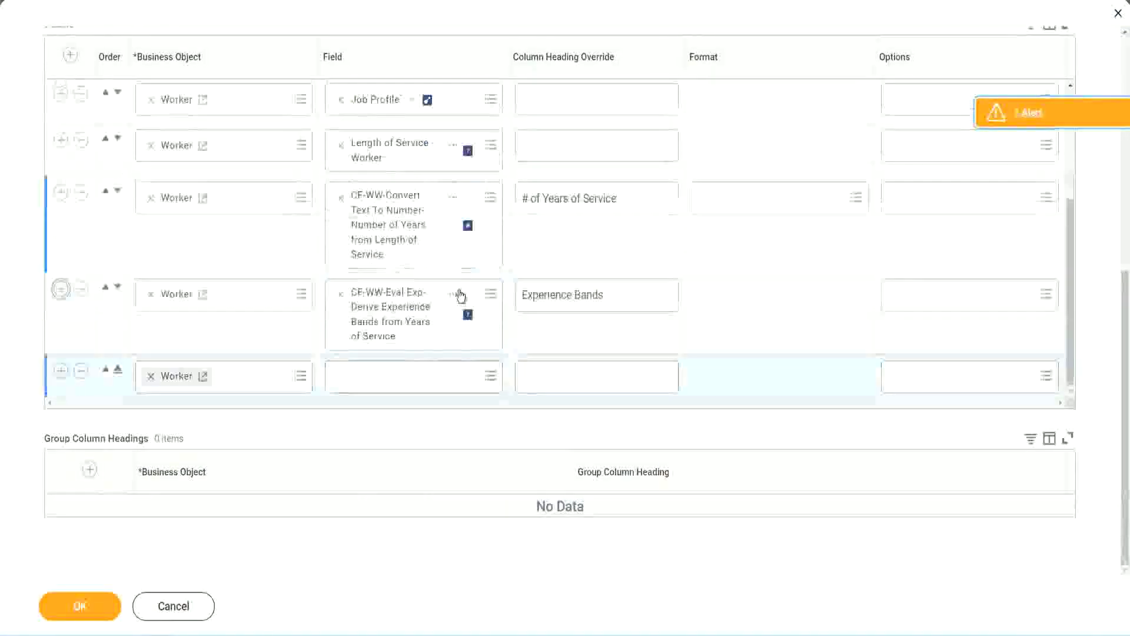
{"action": "right_click", "coordinate": [393, 319]}
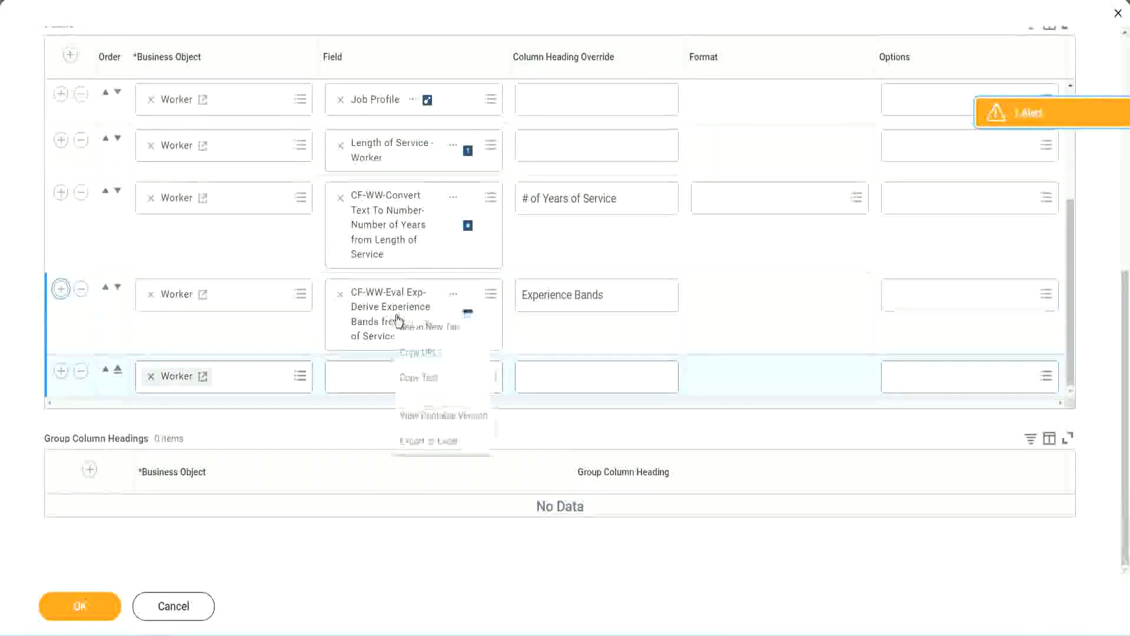
{"action": "left_click", "coordinate": [424, 375]}
{"action": "left_click", "coordinate": [400, 383]}
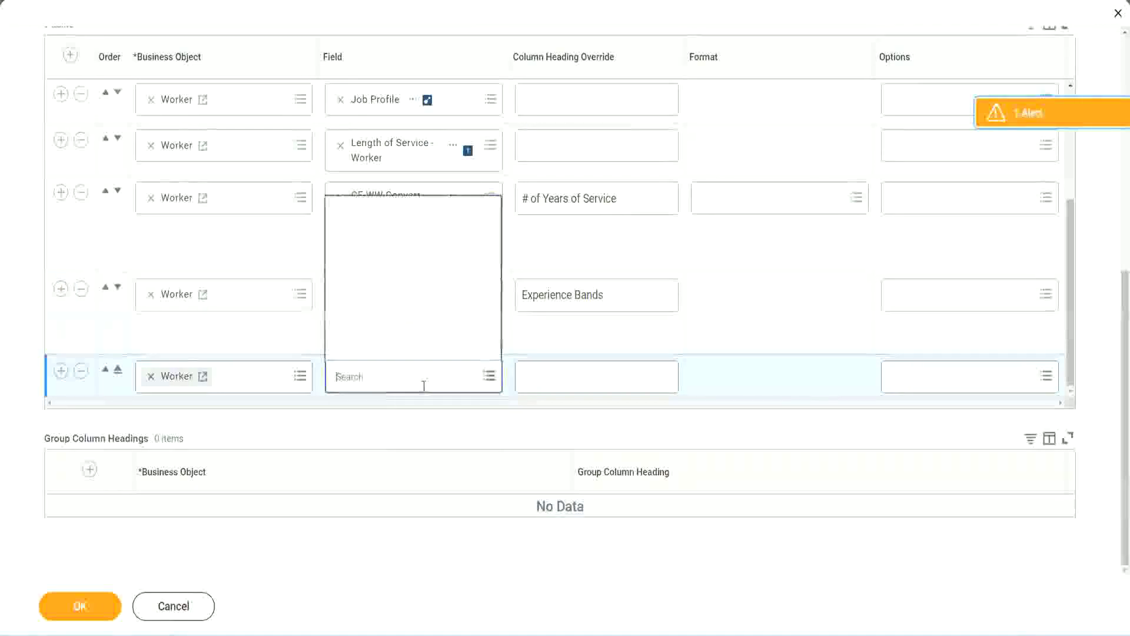
{"action": "type", "text": "Experience Bands from Years of Service"}
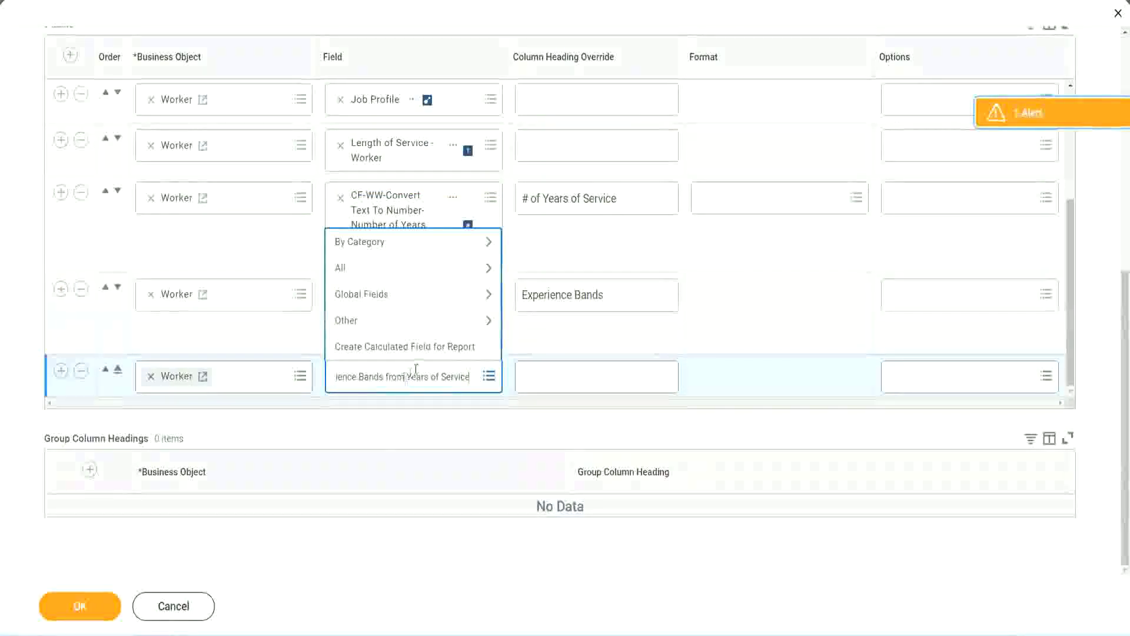
{"action": "key", "text": "Return"}
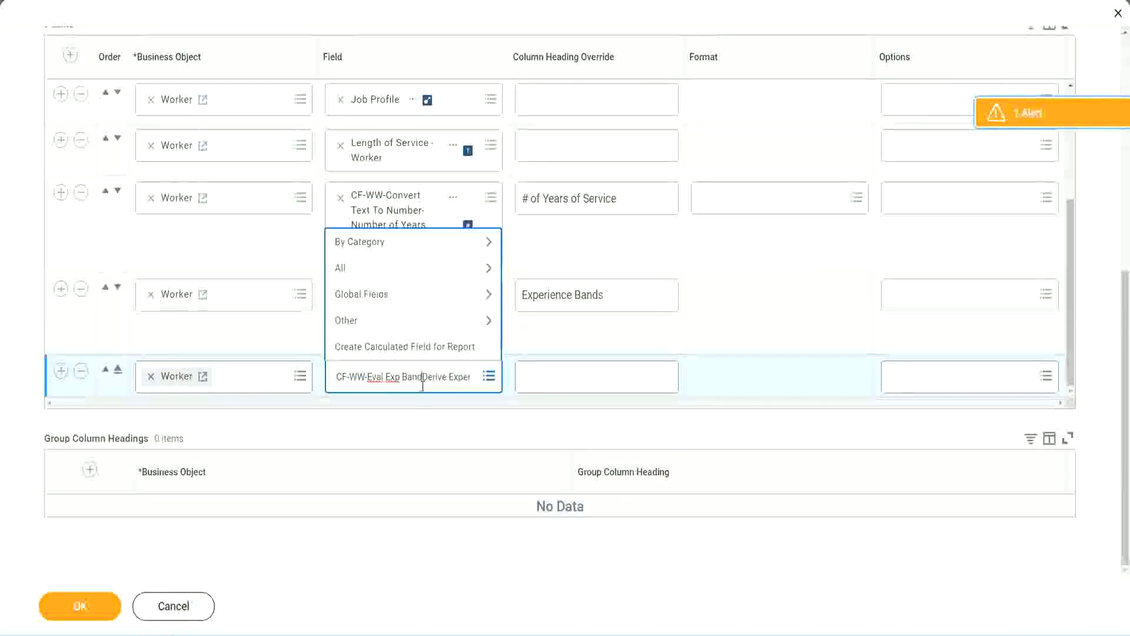
Shorten the new row's field search to "CF-WW-Eval Exp Band" and select CF-WW-Eval Exp Band-Determine Experience Bands from Years of Service.
{"action": "key", "text": "Delete"}
{"action": "key", "text": "Delete"}
{"action": "key", "text": "Delete"}
{"action": "key", "text": "Delete"}
{"action": "key", "text": "Delete"}
{"action": "key", "text": "Delete"}
{"action": "key", "text": "Delete"}
{"action": "key", "text": "Delete"}
{"action": "key", "text": "Delete"}
{"action": "key", "text": "Delete"}
{"action": "key", "text": "Delete"}
{"action": "key", "text": "Delete"}
{"action": "key", "text": "Delete"}
{"action": "key", "text": "Delete"}
{"action": "key", "text": "Delete"}
{"action": "key", "text": "Delete"}
{"action": "key", "text": "Delete"}
{"action": "key", "text": "Delete"}
{"action": "key", "text": "Delete"}
{"action": "key", "text": "Delete"}
{"action": "key", "text": "Return"}
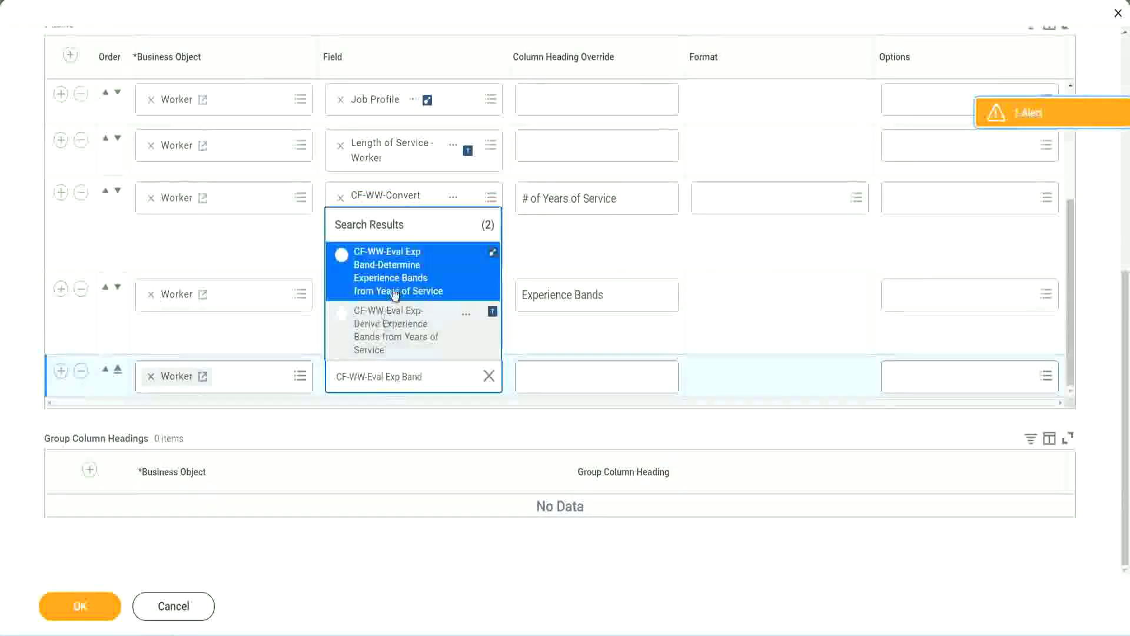
{"action": "left_click", "coordinate": [412, 279]}
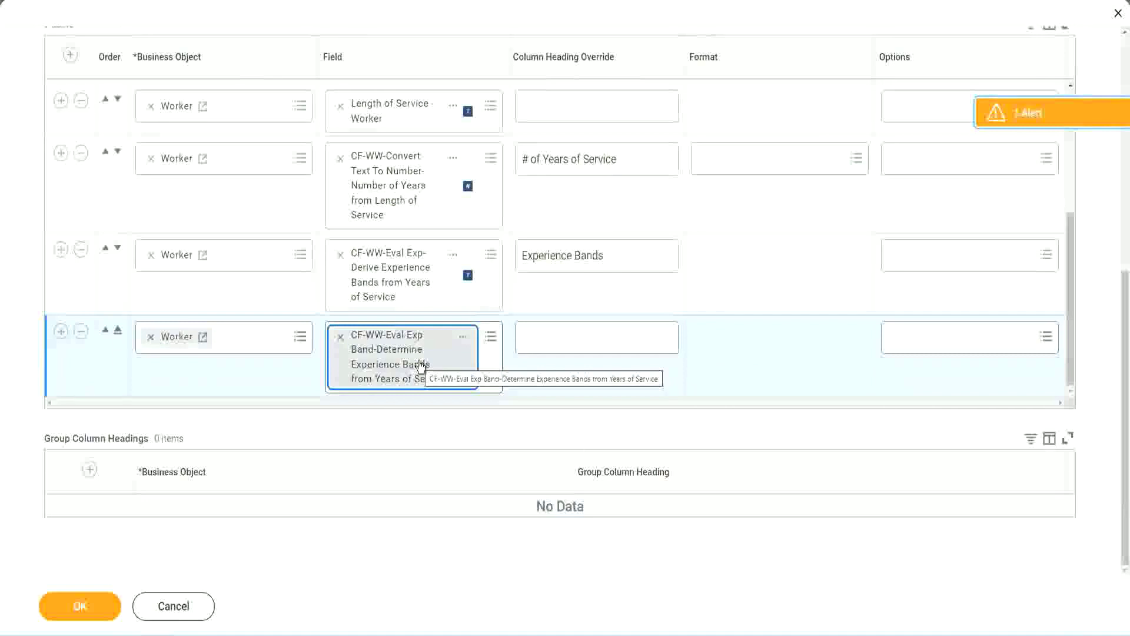
Set the new row's column heading override to "Experience Bands (Eval Exp Bands)", reusing the heading text of the row above, and save the report.
{"action": "left_click", "coordinate": [622, 256]}
{"action": "key", "text": "ctrl+c"}
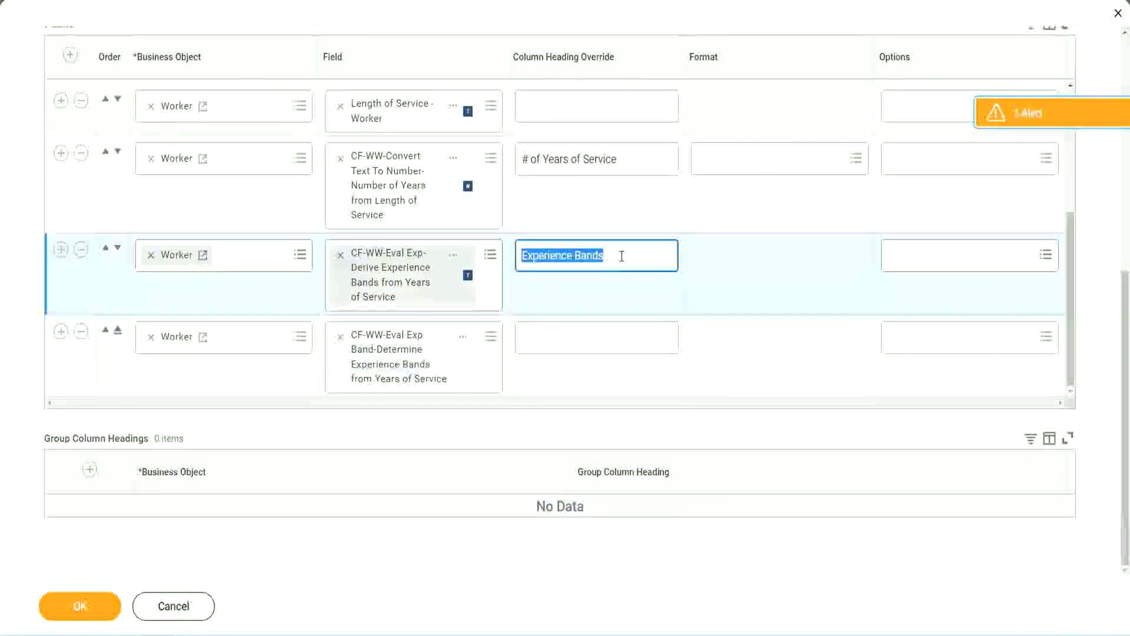
{"action": "left_click", "coordinate": [549, 336]}
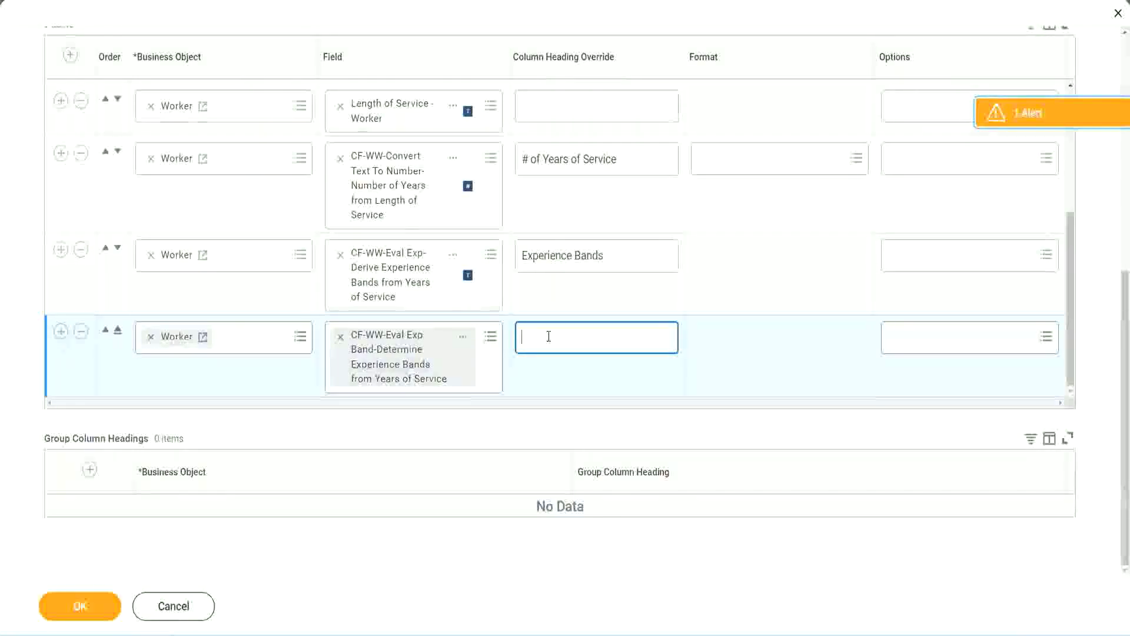
{"action": "key", "text": "ctrl+v"}
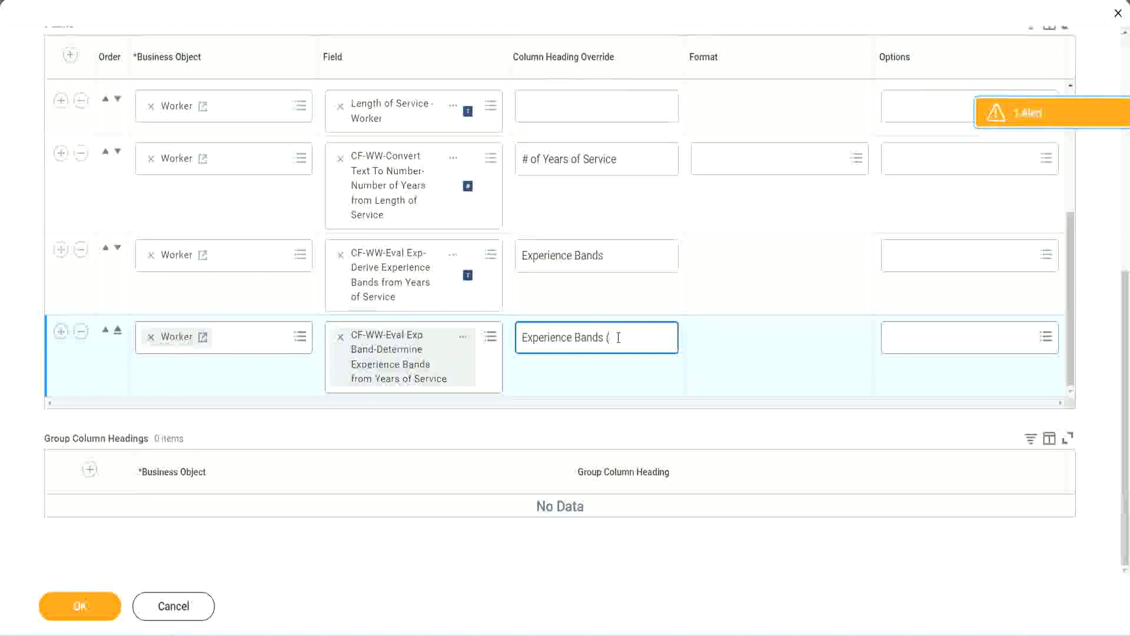
{"action": "type", "text": "val E"}
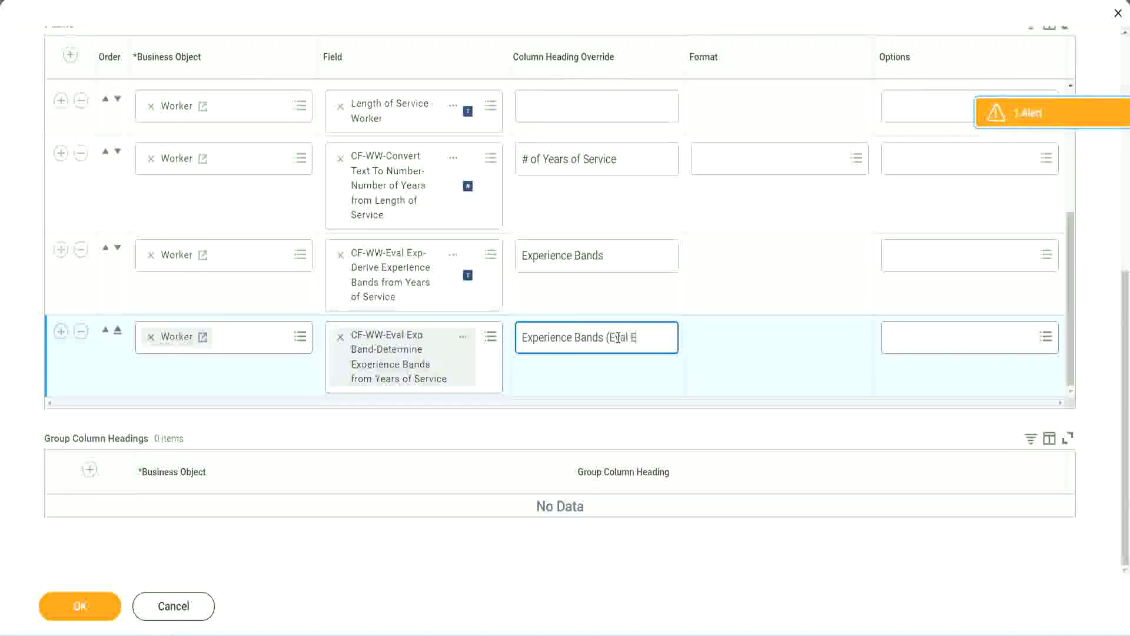
{"action": "type", "text": "xp Bands)"}
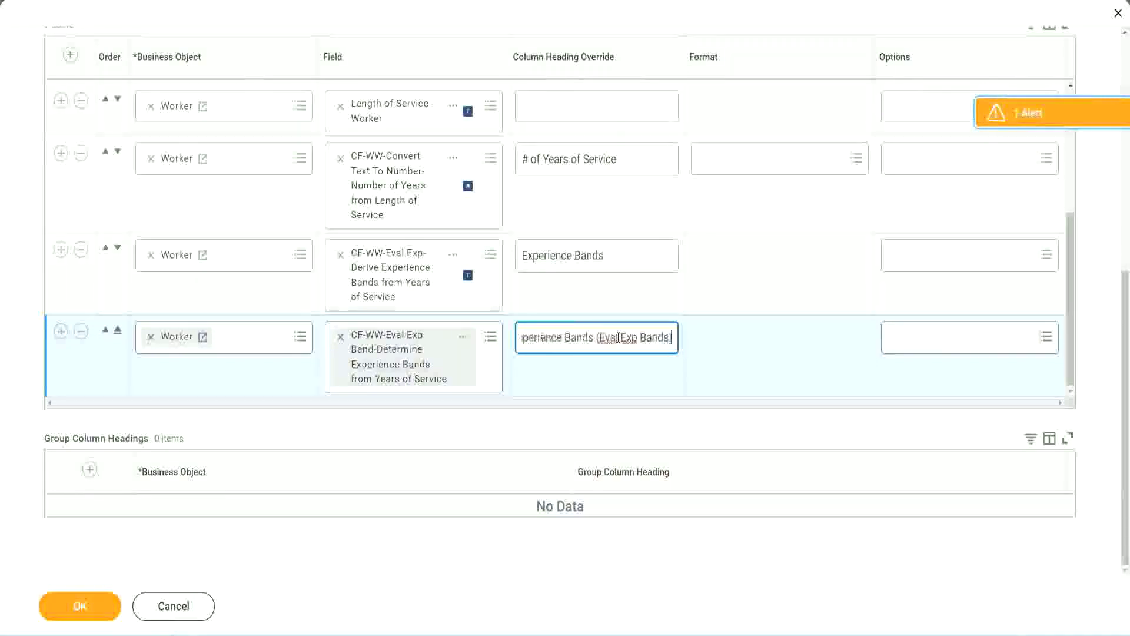
{"action": "double_click", "coordinate": [630, 337]}
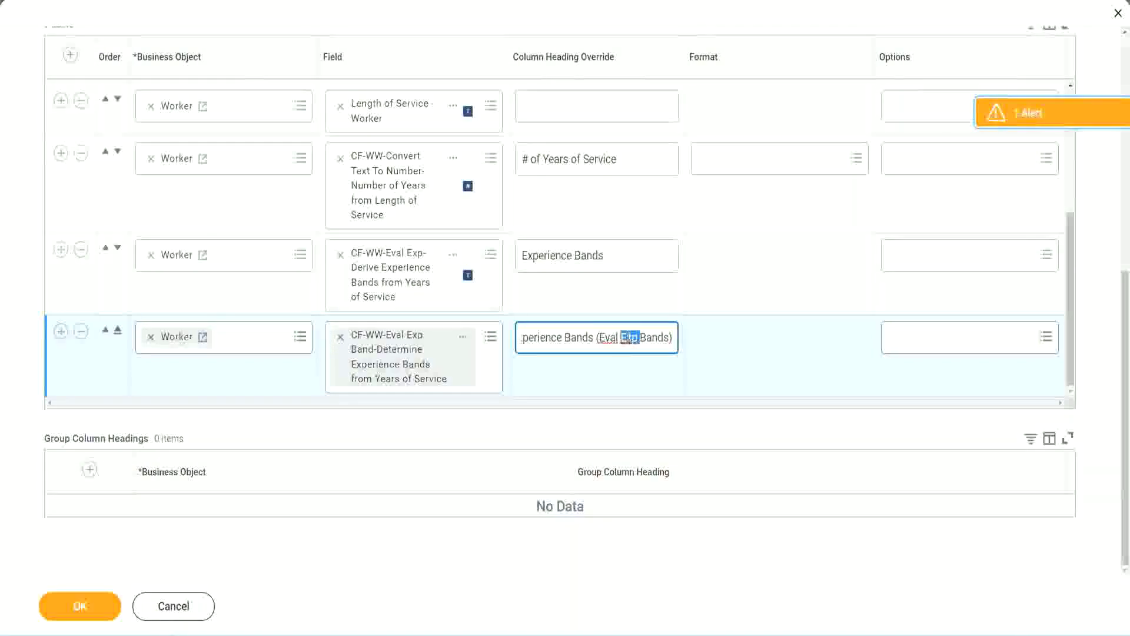
{"action": "left_click", "coordinate": [651, 334]}
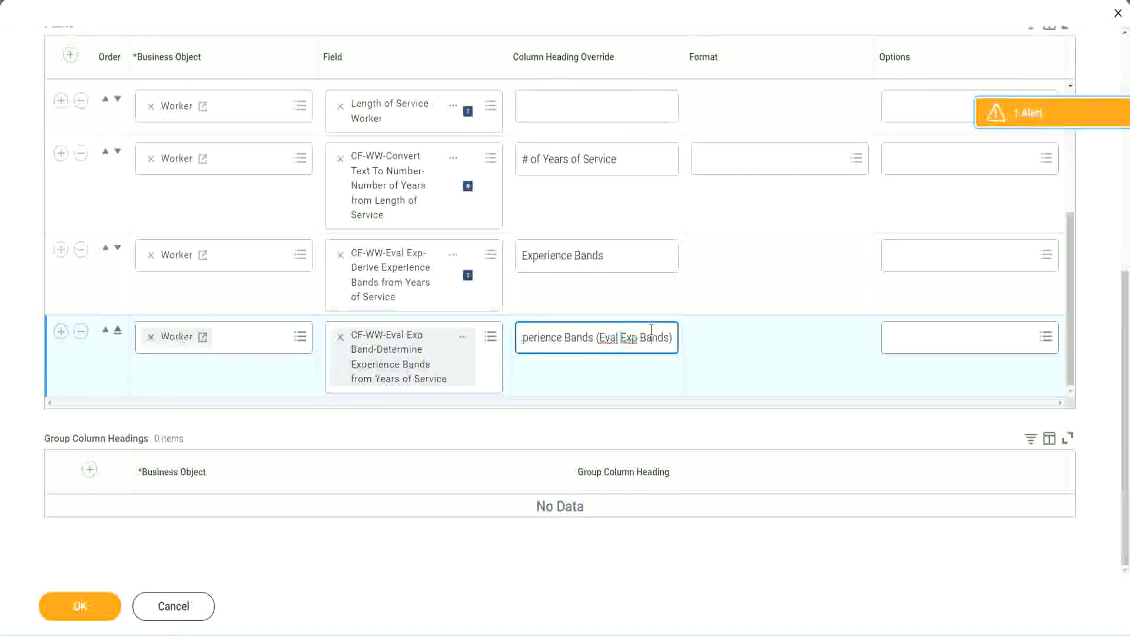
{"action": "left_click", "coordinate": [84, 609]}
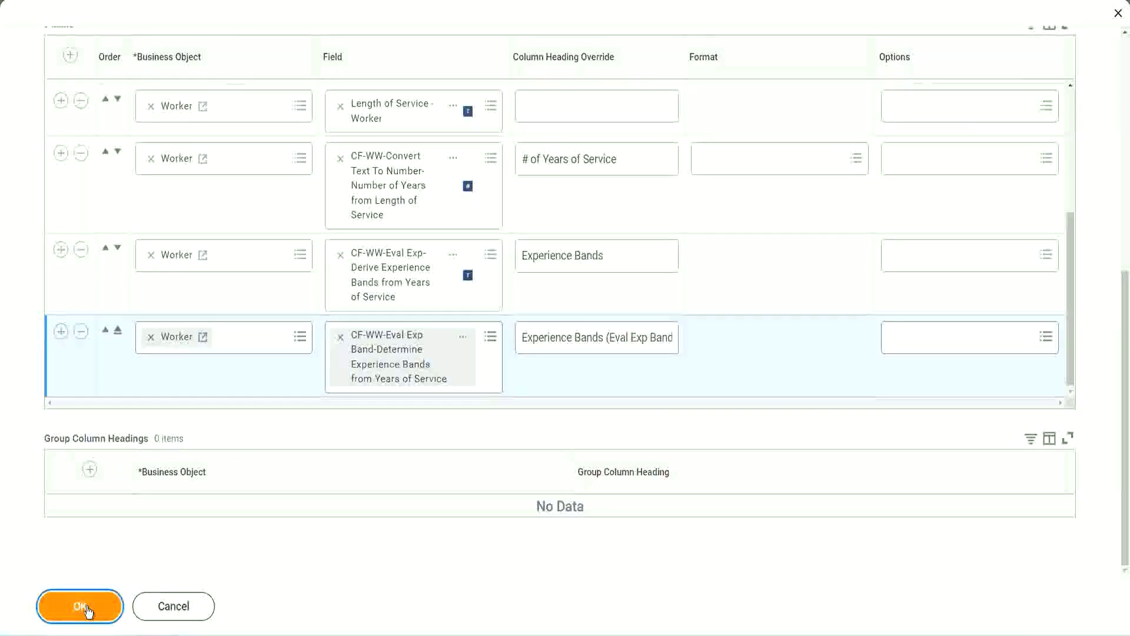